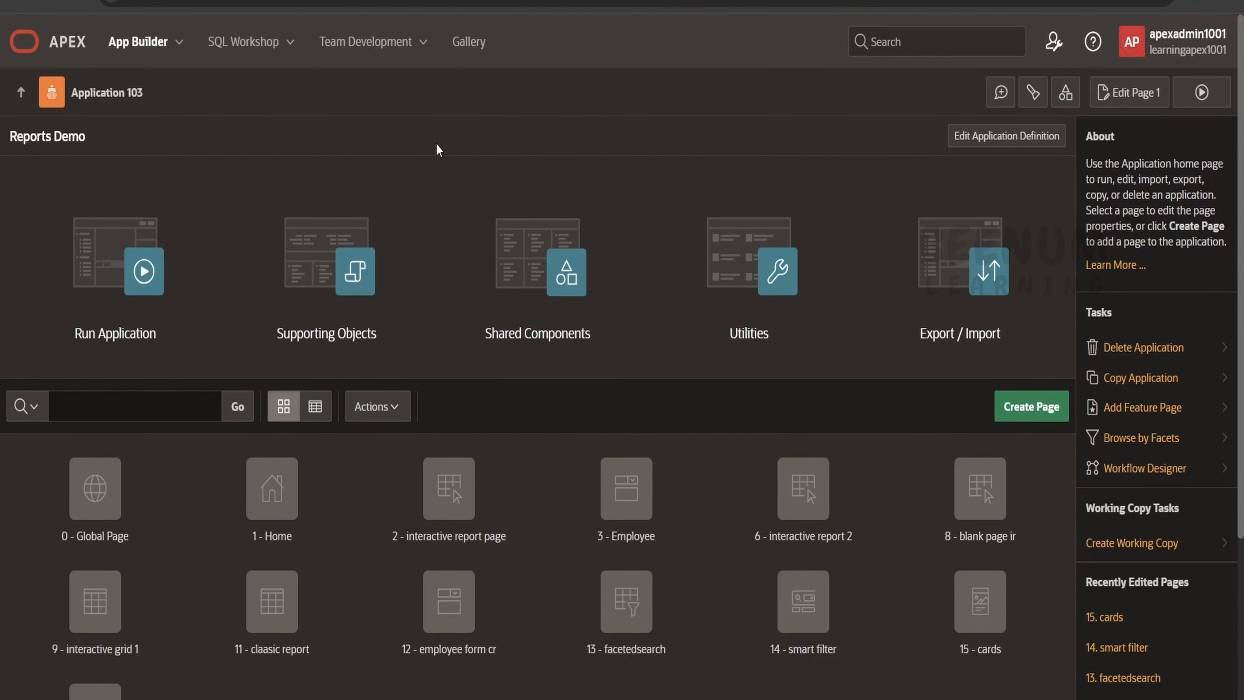
Switch to the Universal Theme reference and review the Content Row Report's instructions, demo rows and template options
left_click(443, 0)
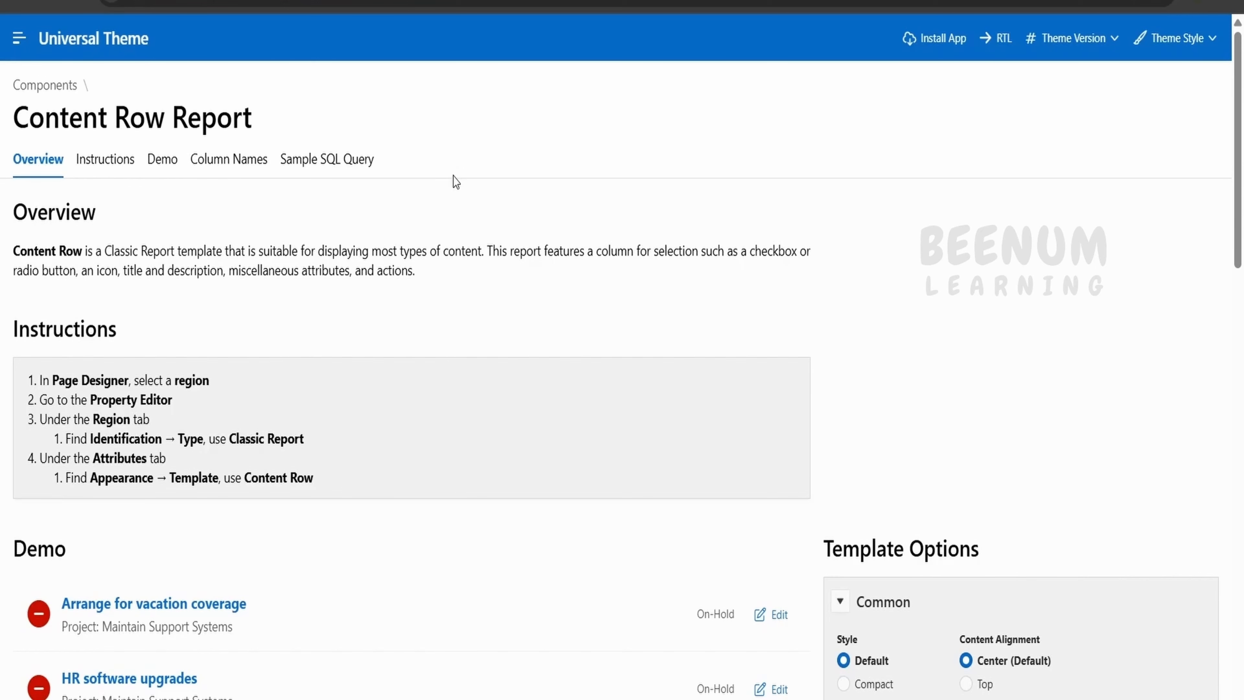
scroll(452, 176, "down", 5)
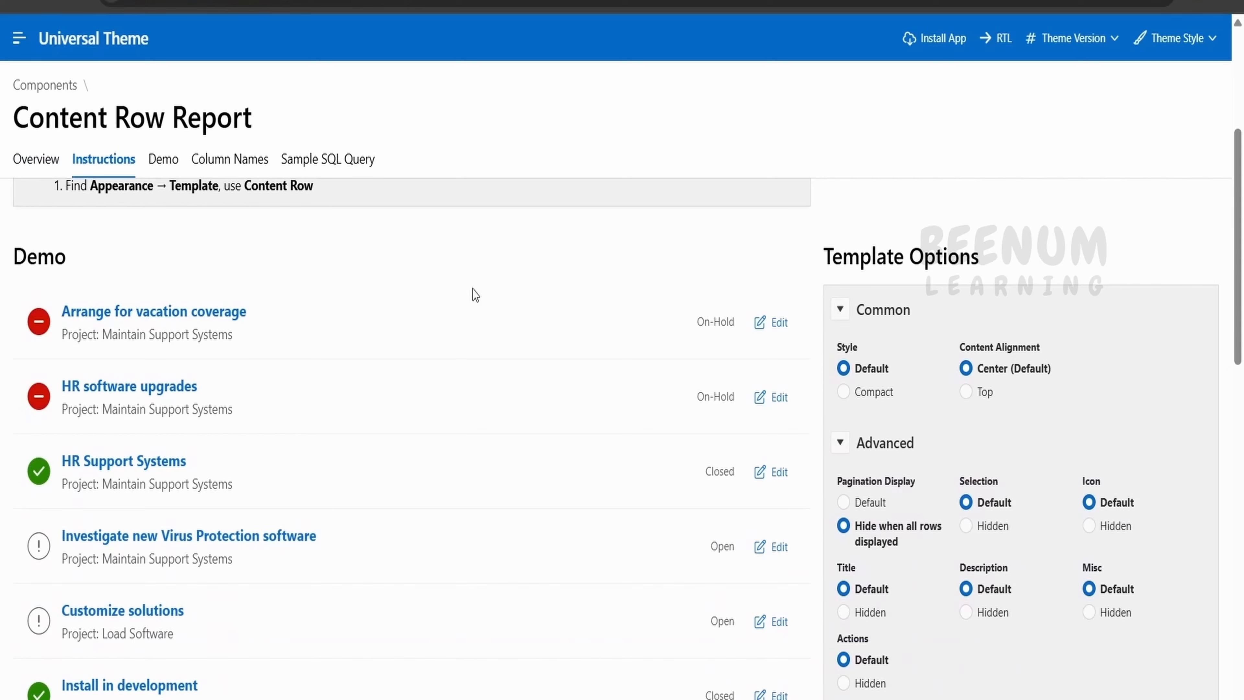
scroll(15, 631, "down", 2)
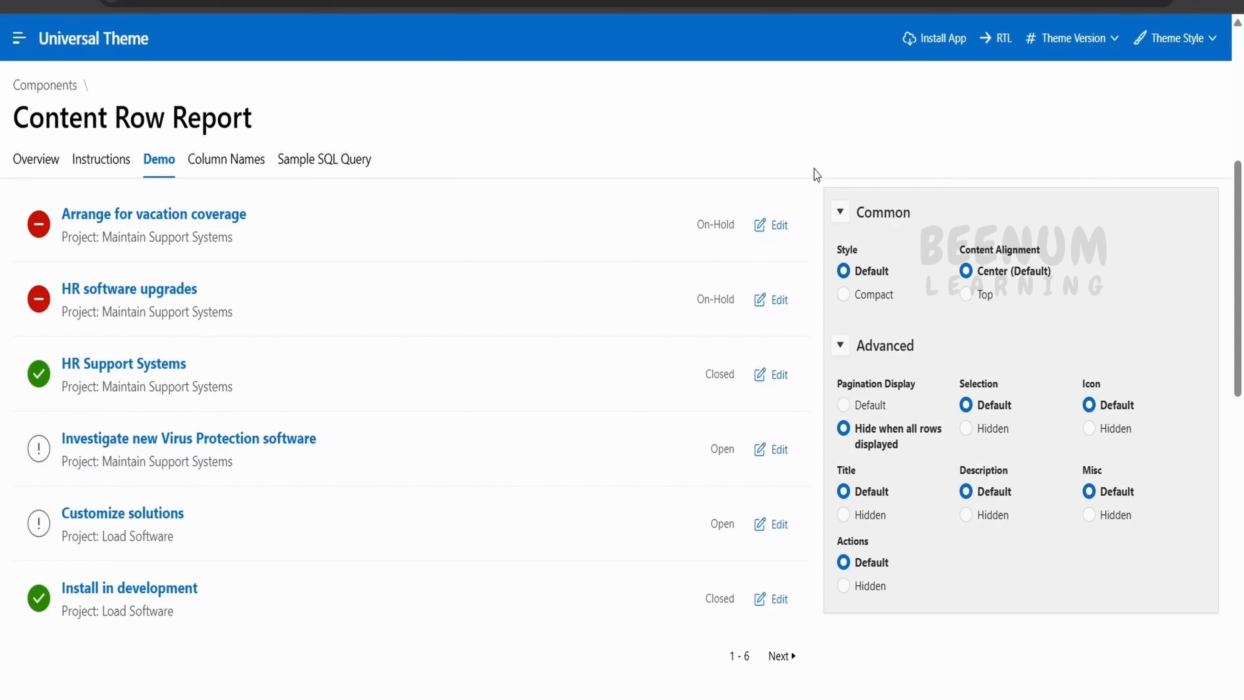
scroll(127, 441, "up", 2)
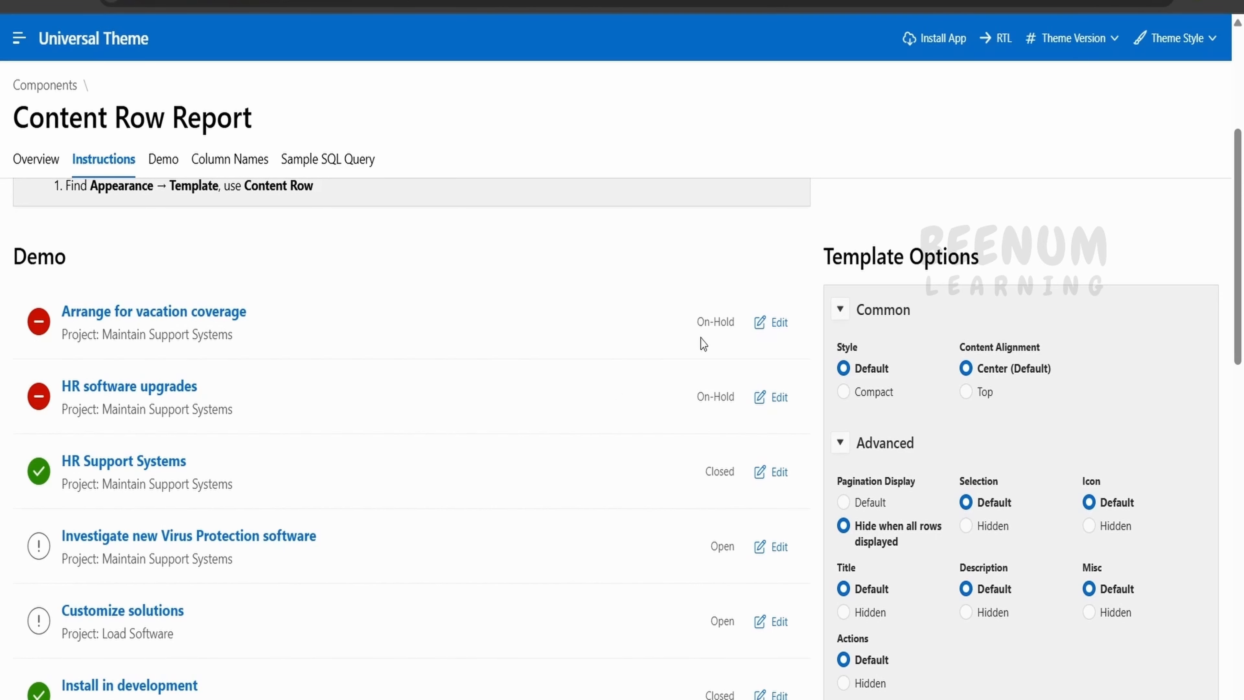
scroll(586, 420, "down", 5)
scroll(374, 320, "up", 5)
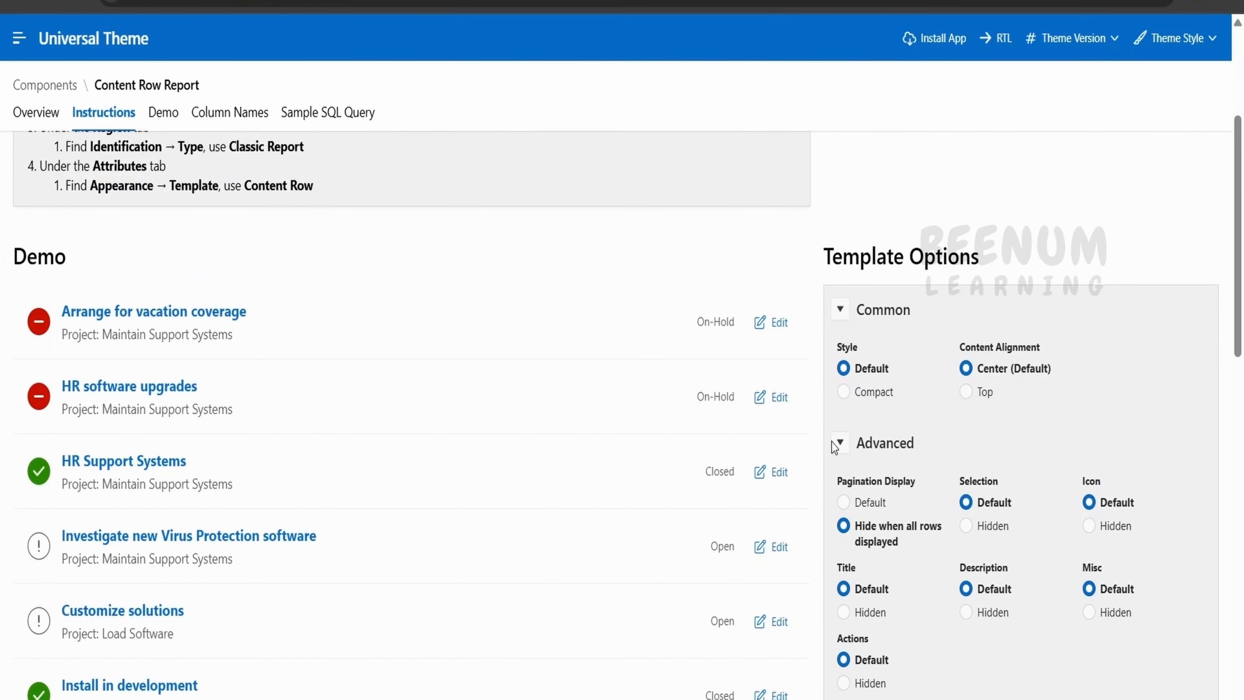
Examine the Content Row column names and how the sample SQL query aliases its columns to match them
scroll(835, 447, "down", 10)
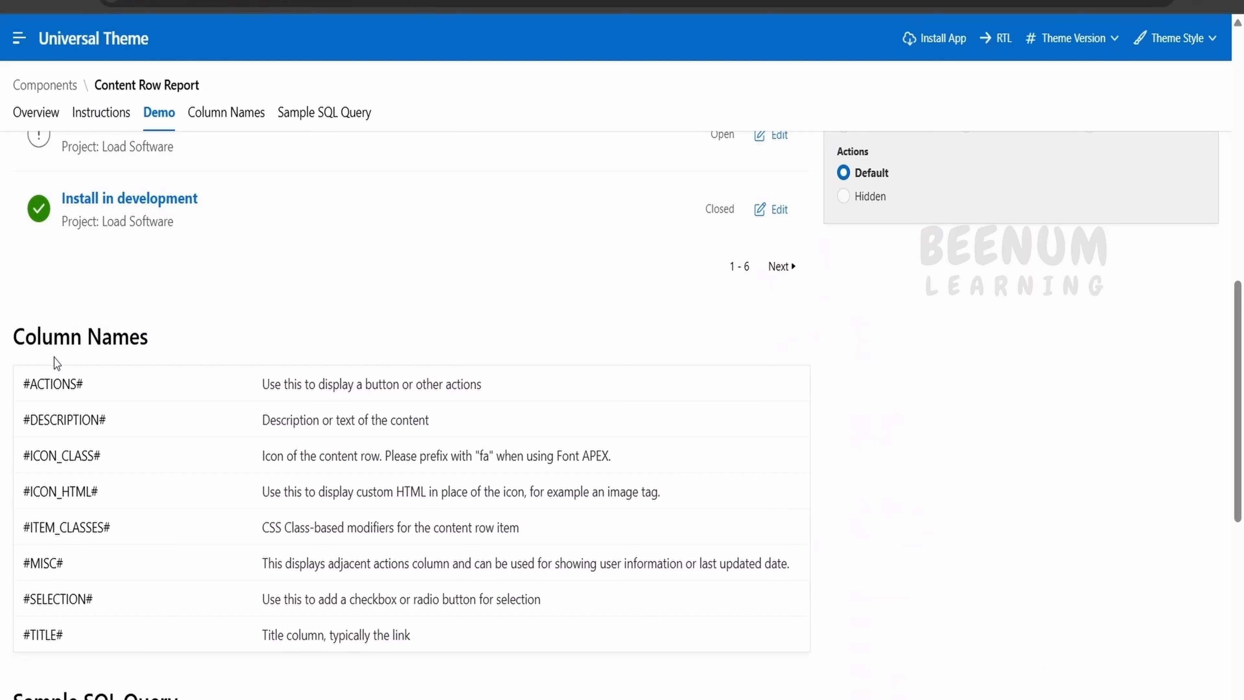
double_click(50, 383)
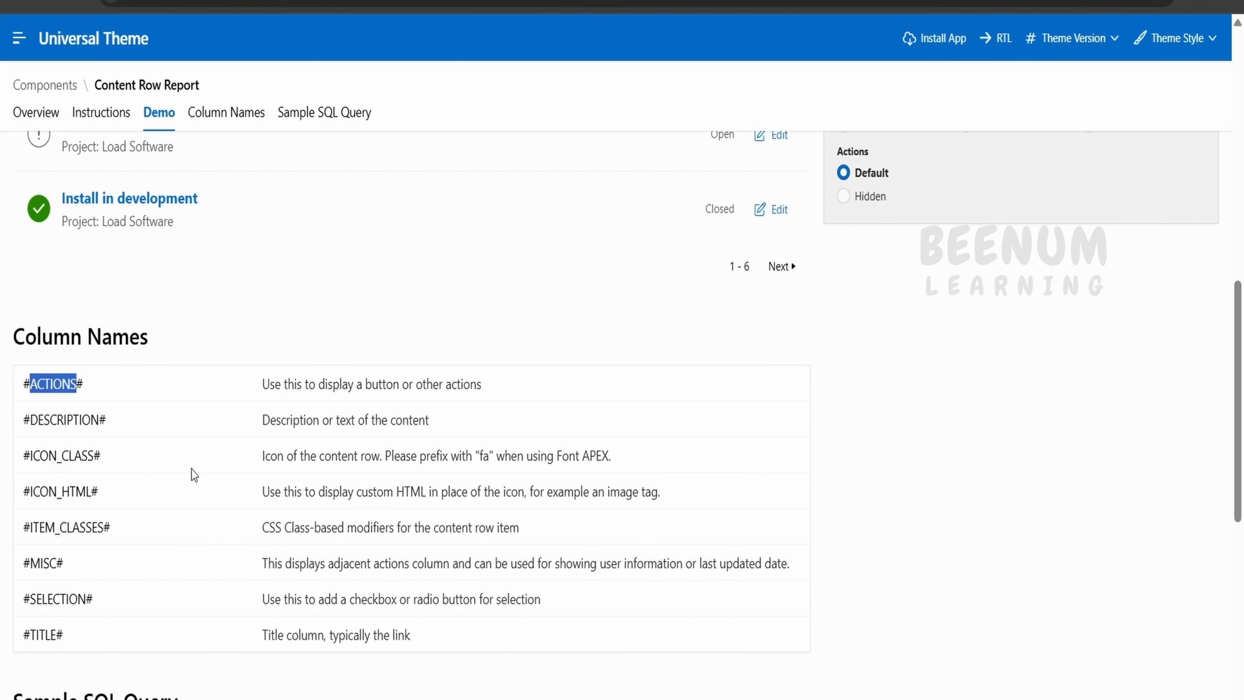
scroll(193, 474, "down", 5)
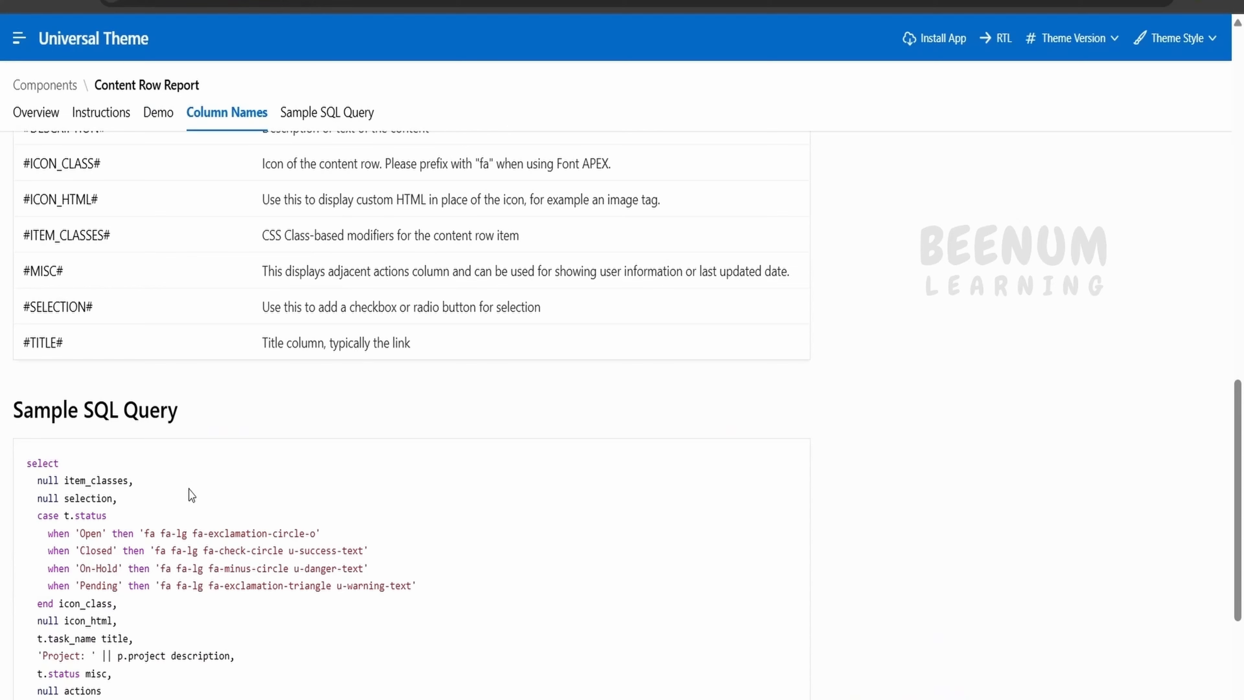
scroll(191, 495, "down", 2)
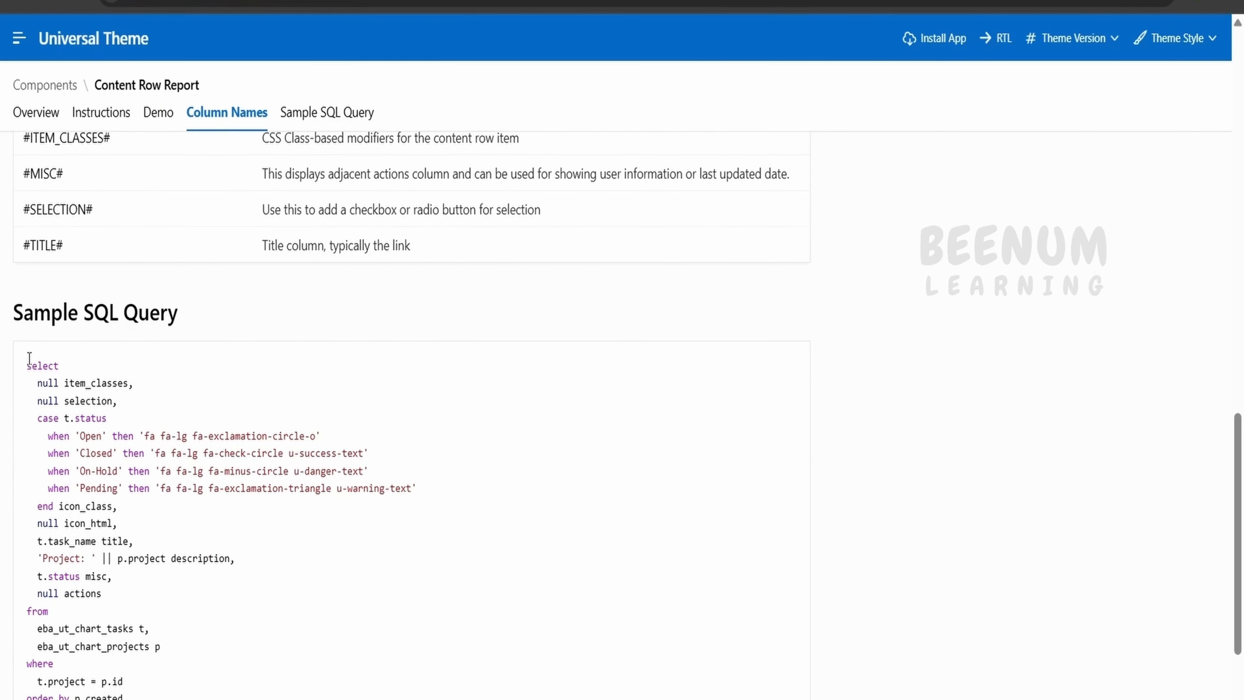
left_click_drag(29, 357, 139, 647)
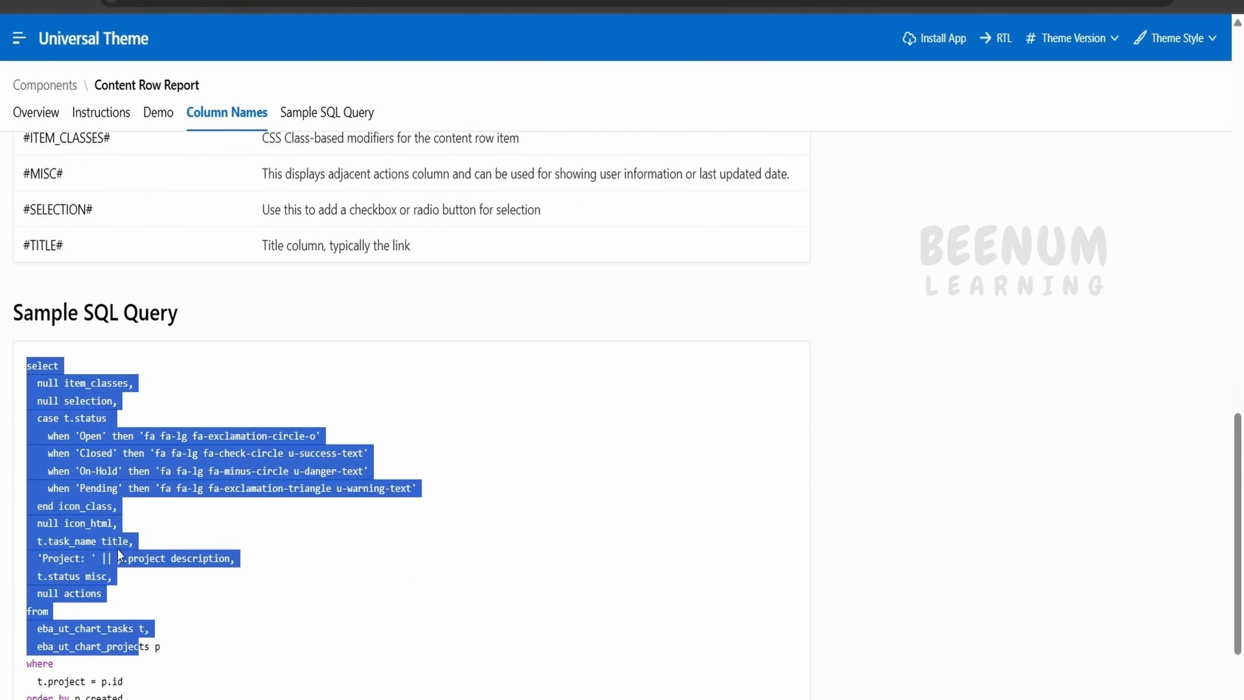
left_click(118, 551)
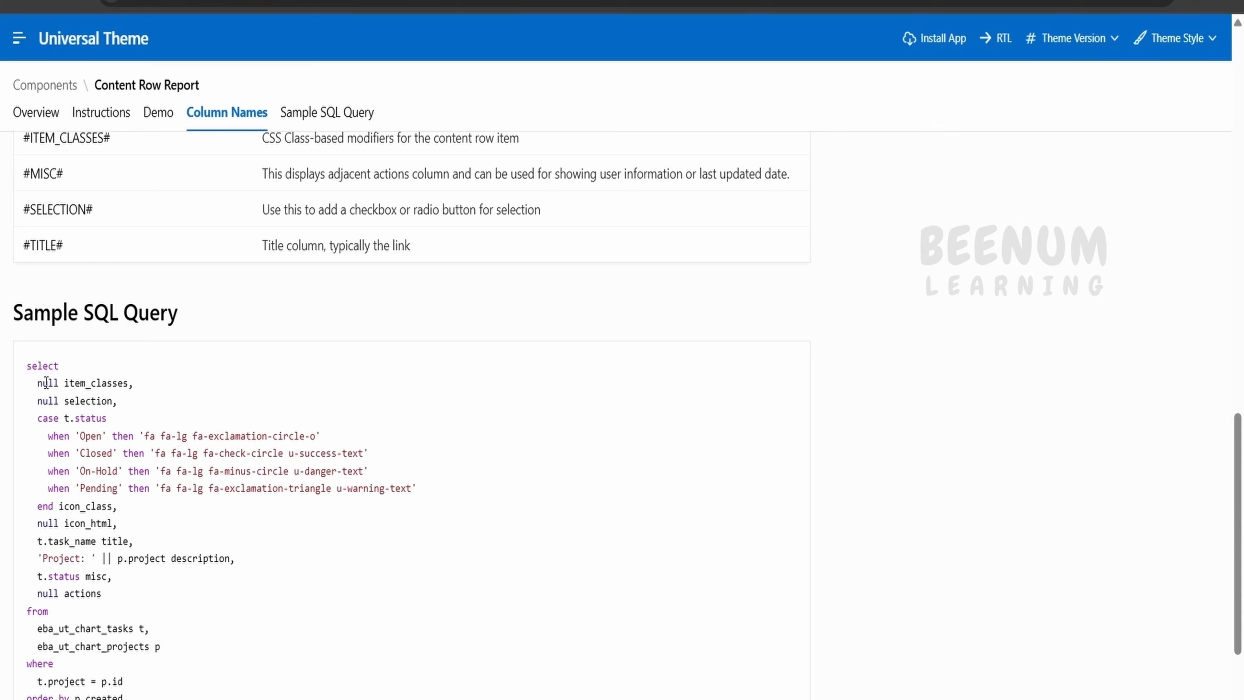
left_click_drag(40, 383, 151, 556)
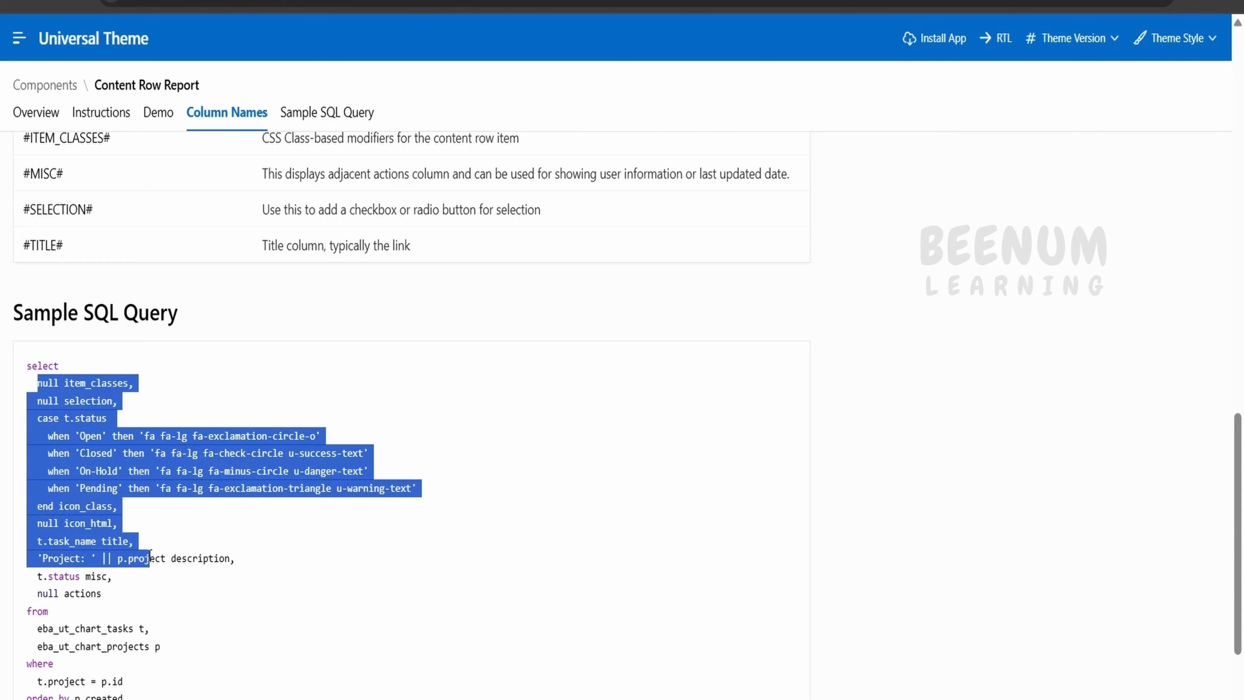
left_click(113, 591)
scroll(86, 471, "up", 8)
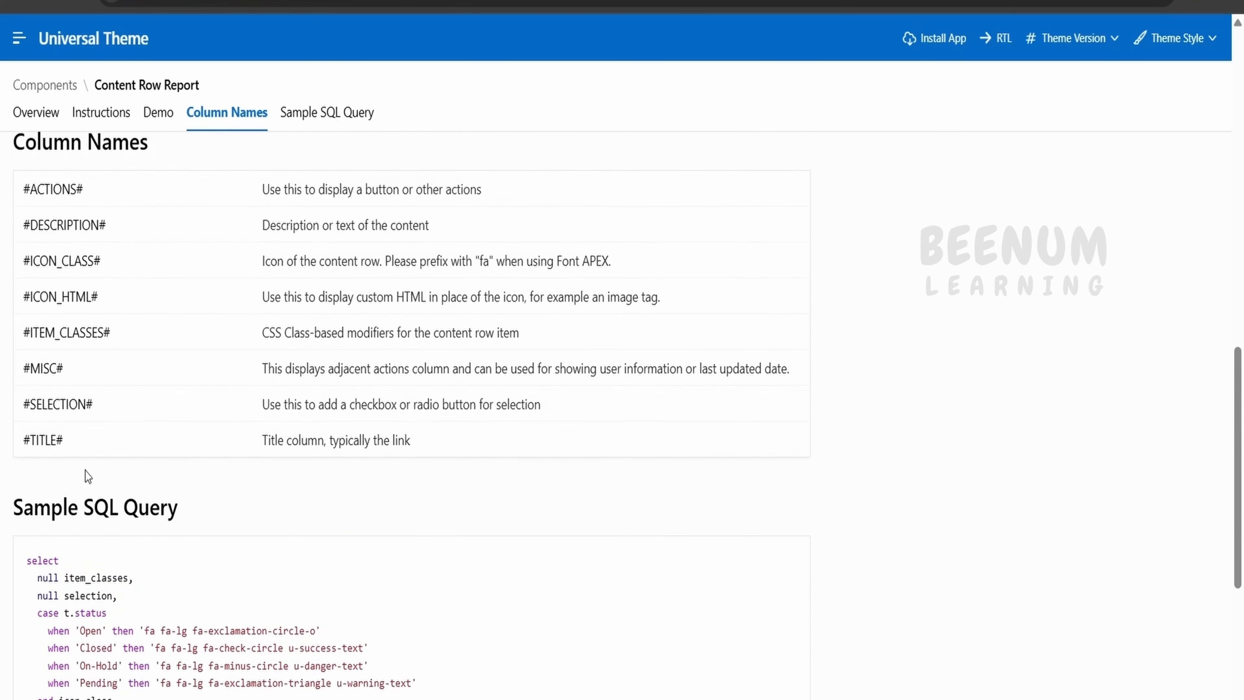
scroll(594, 610, "up", 5)
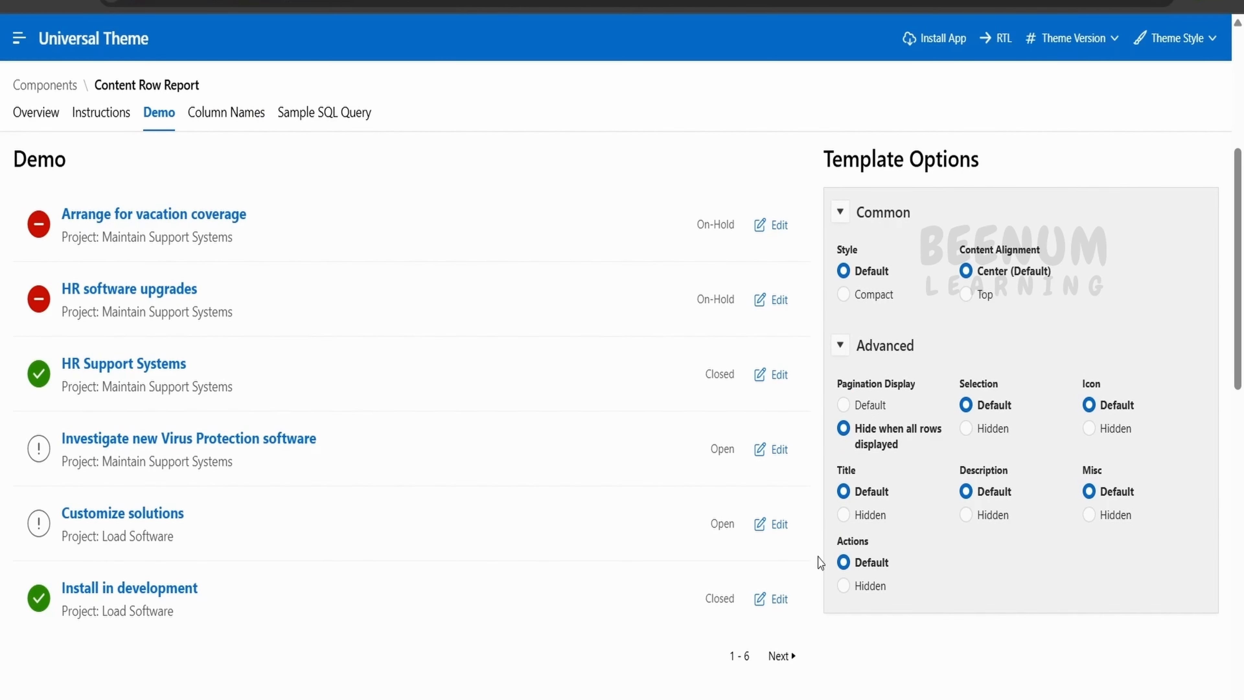
Read the complete sample SQL query and compare it with the Content Row demo list
scroll(394, 532, "down", 10)
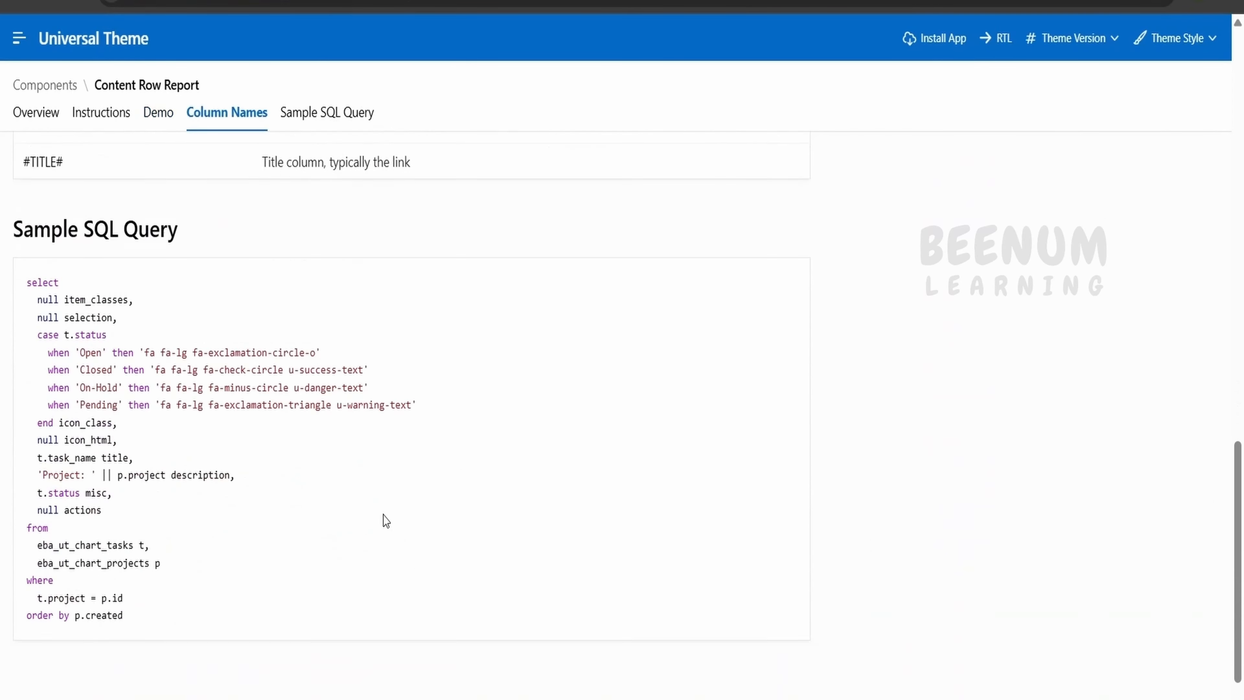
left_click_drag(148, 534, 11, 218)
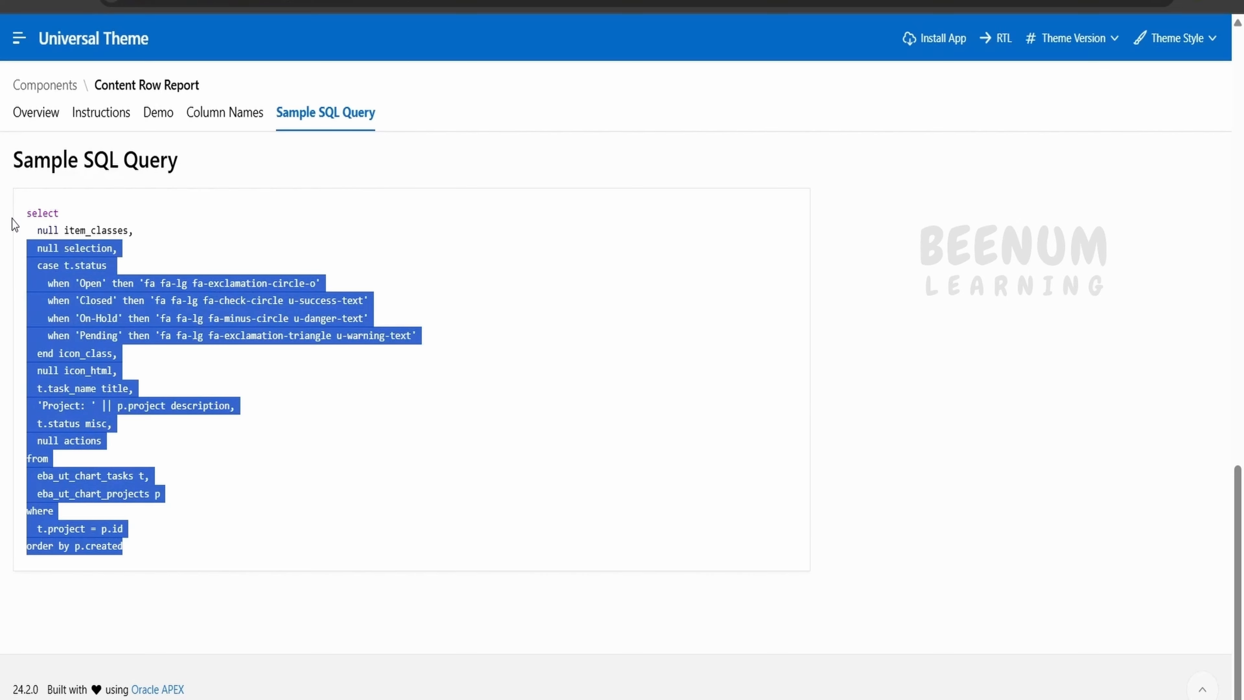
scroll(446, 223, "up", 10)
scroll(446, 227, "up", 8)
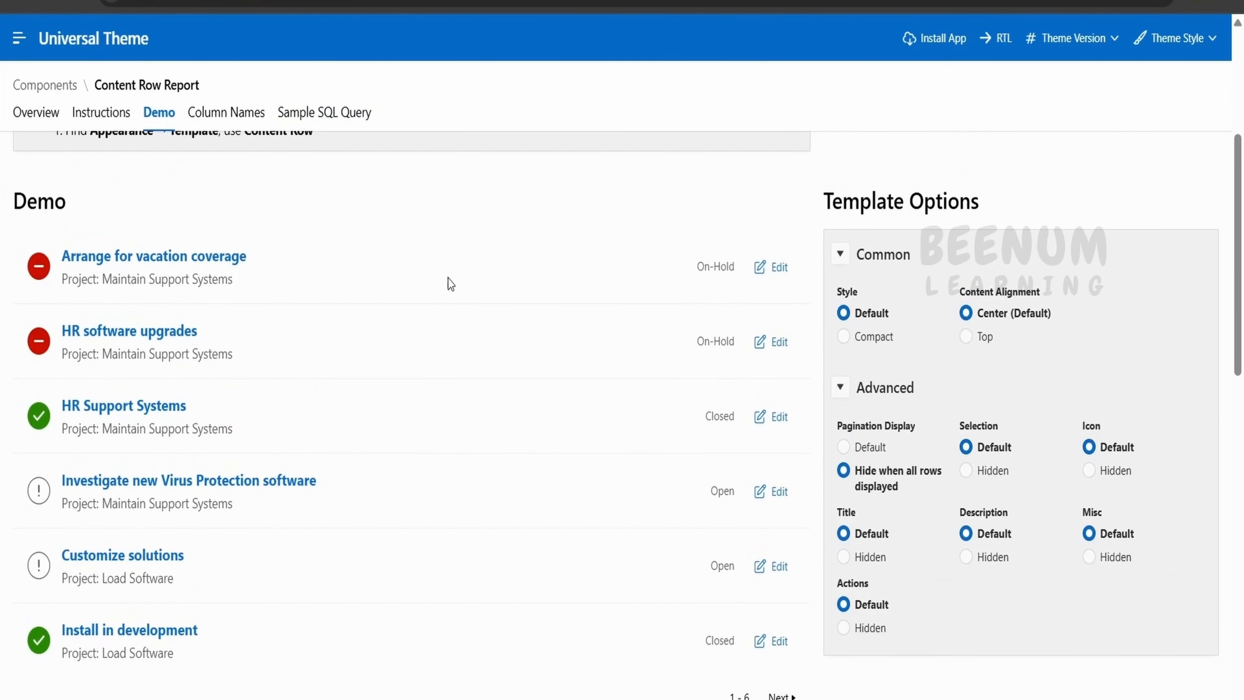
key("ctrl+Tab")
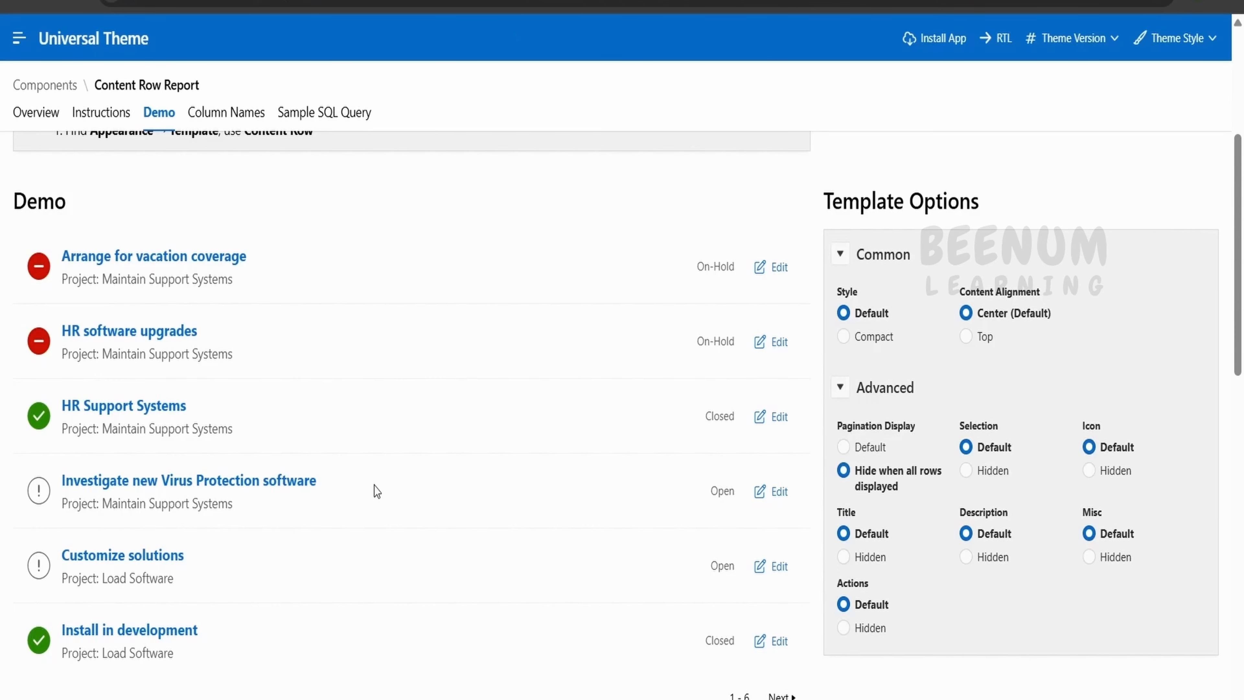
scroll(375, 495, "down", 10)
left_click_drag(30, 503, 387, 634)
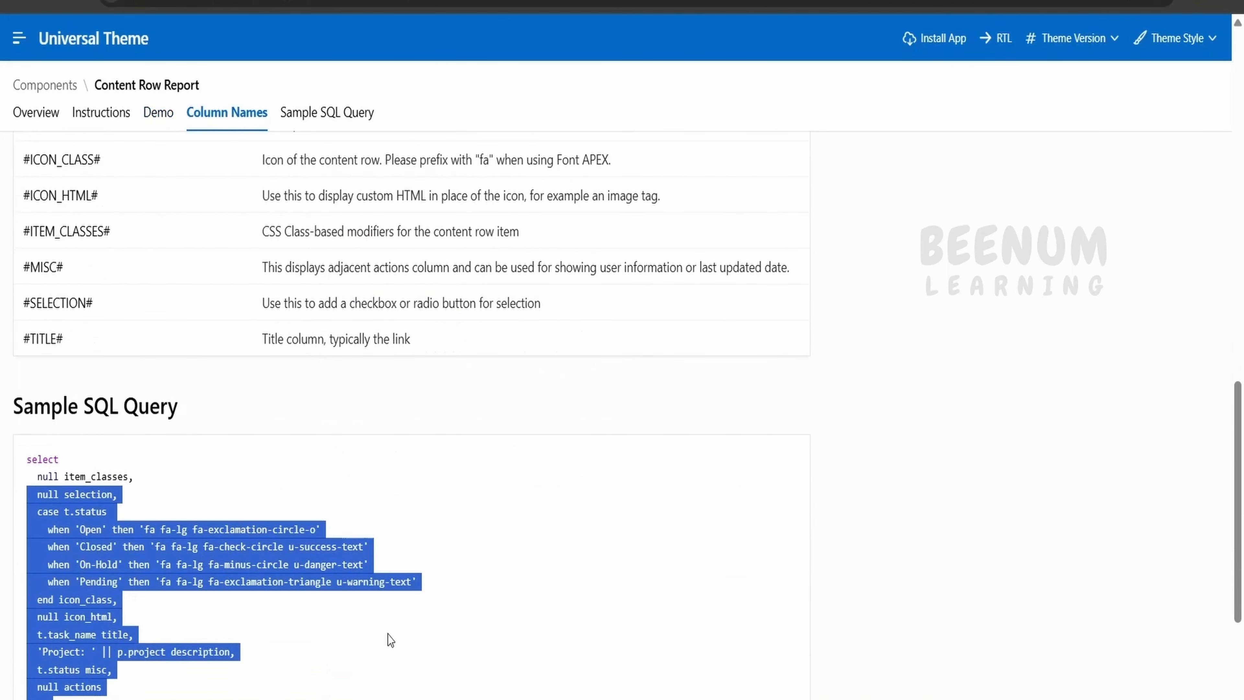
scroll(343, 632, "down", 1)
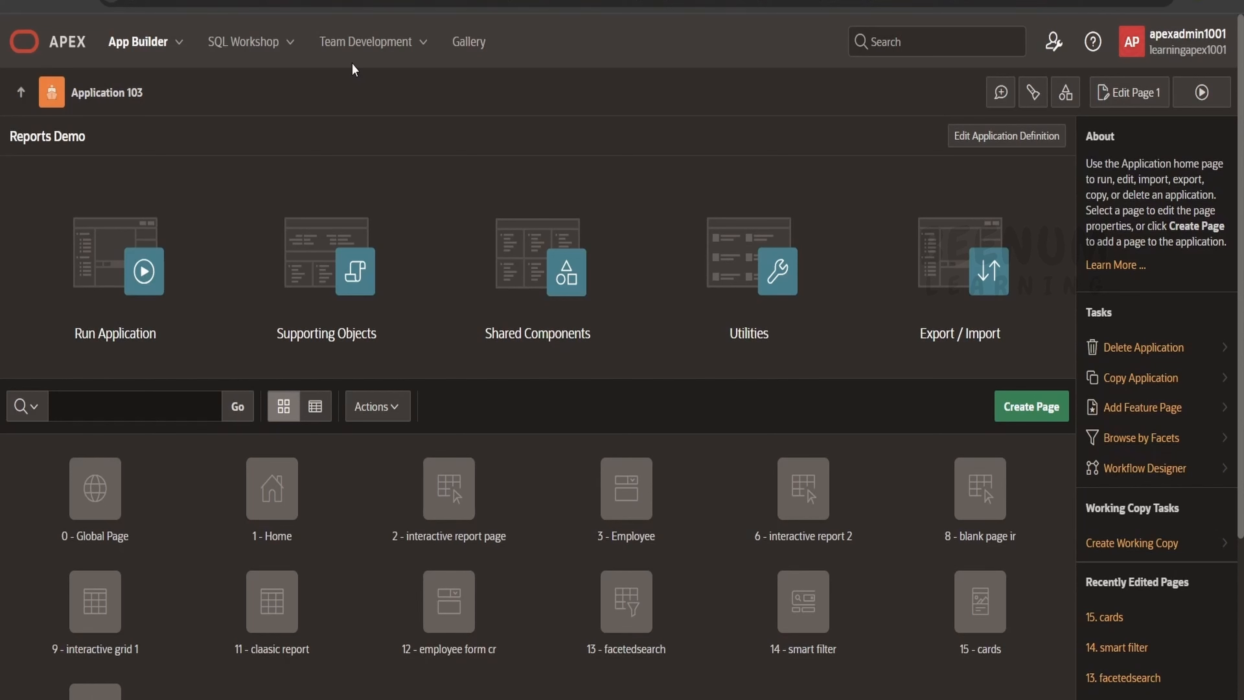
In Oracle APEX, install the Project Data sample dataset in English into the WKSP_LEARNINGAPEX1001 schema
left_click(291, 42)
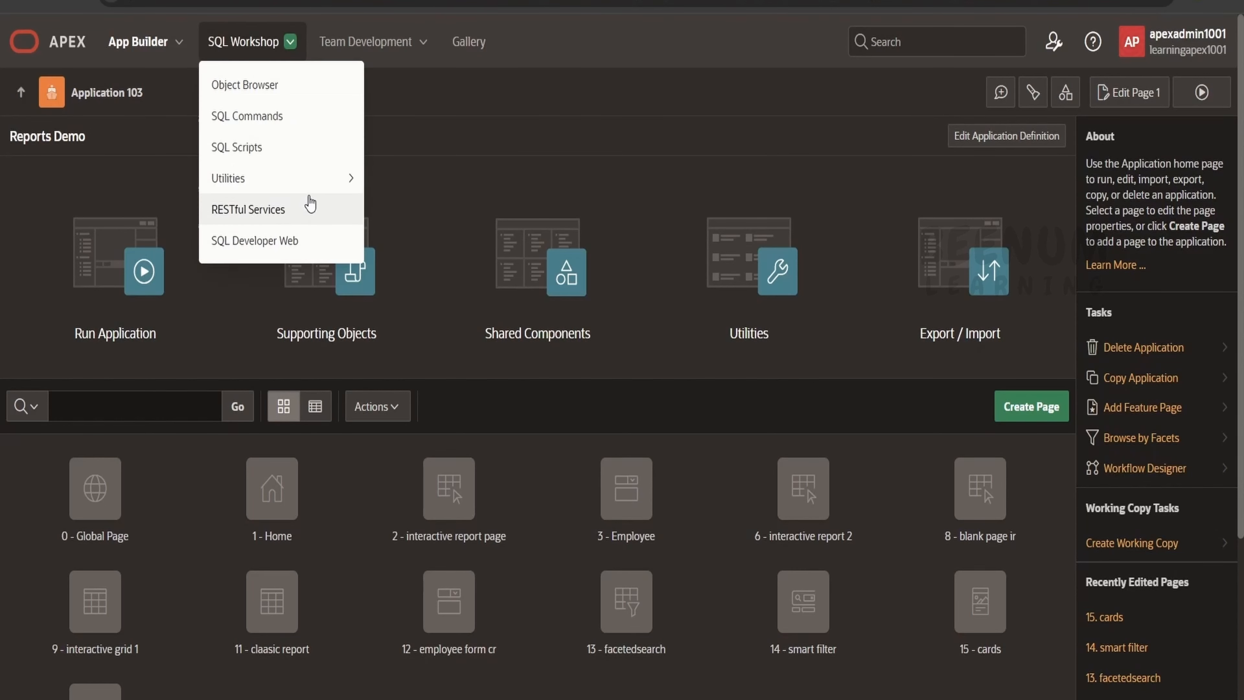
mouse_move(309, 188)
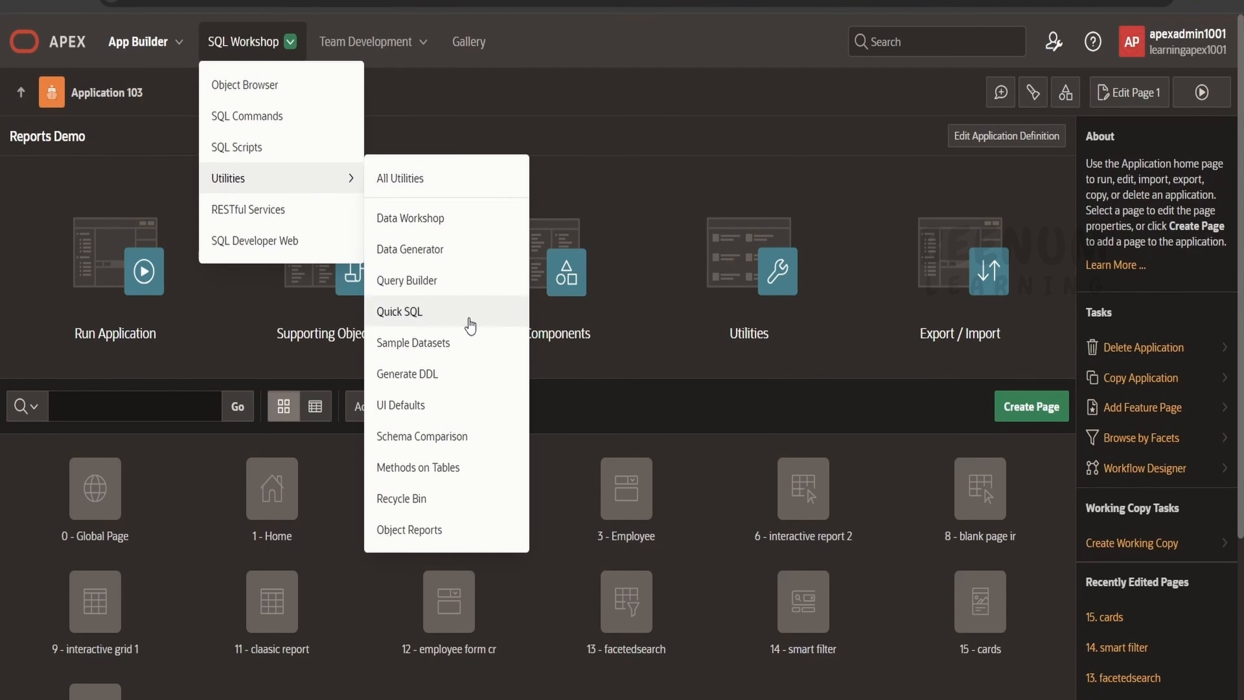
left_click(448, 348)
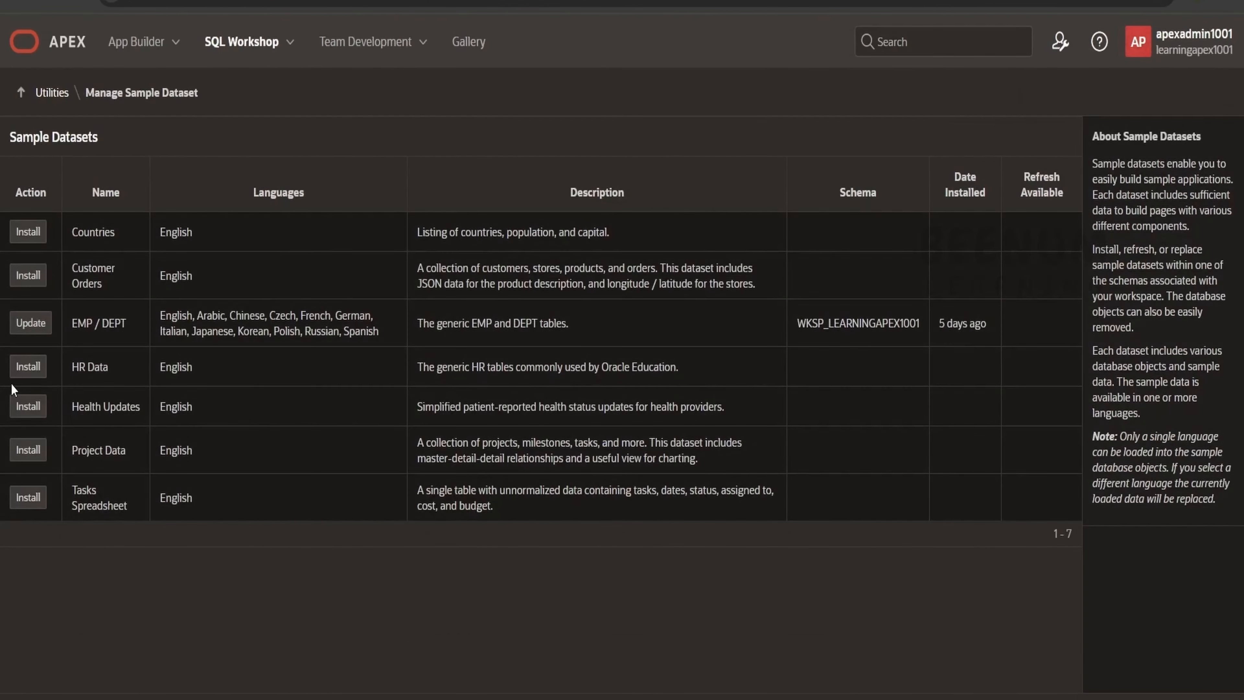
left_click(28, 450)
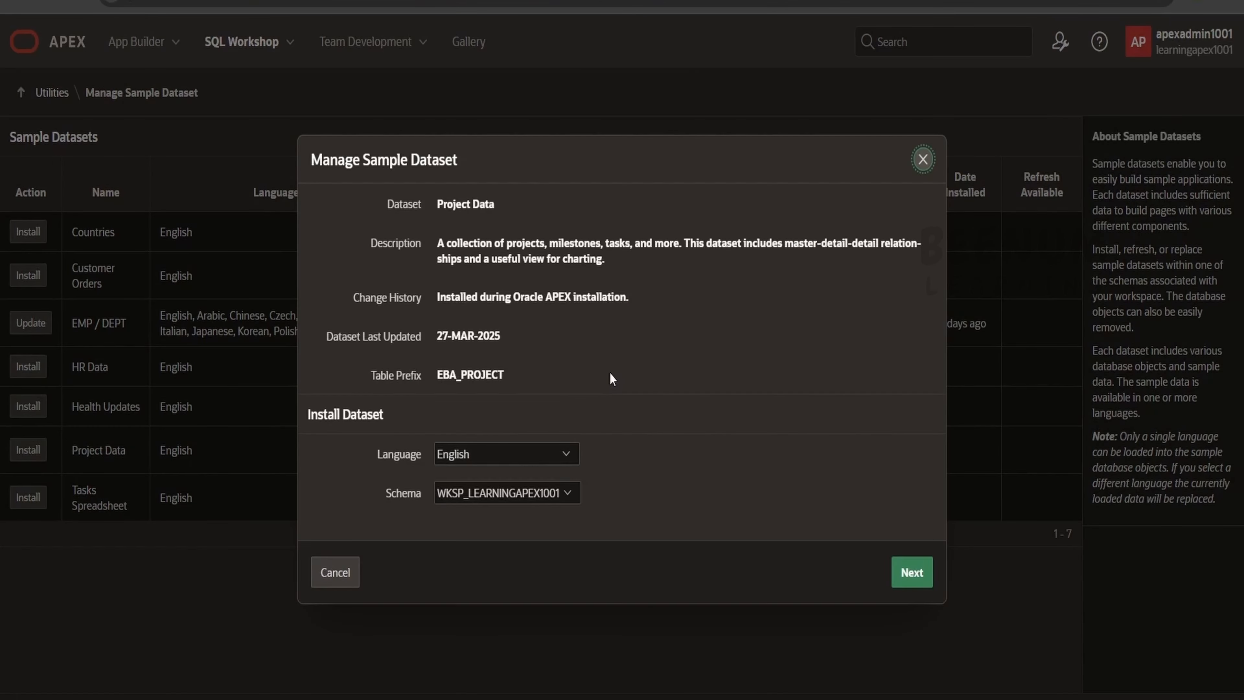
left_click(911, 571)
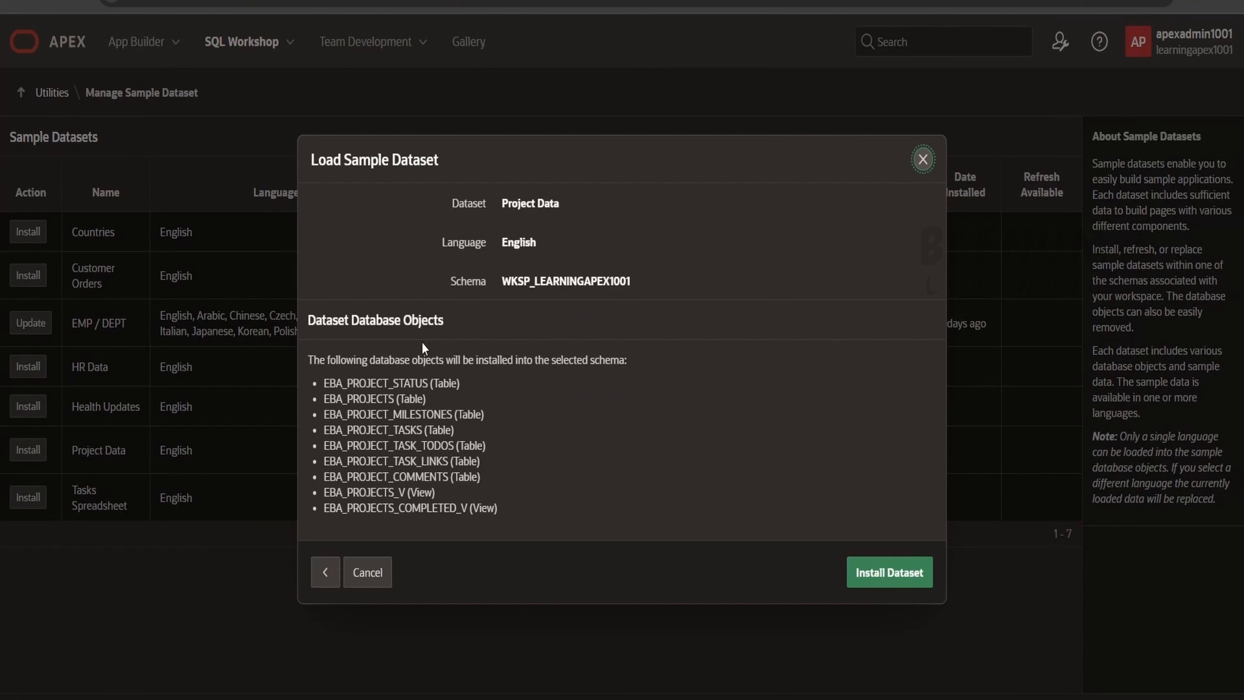
left_click(889, 573)
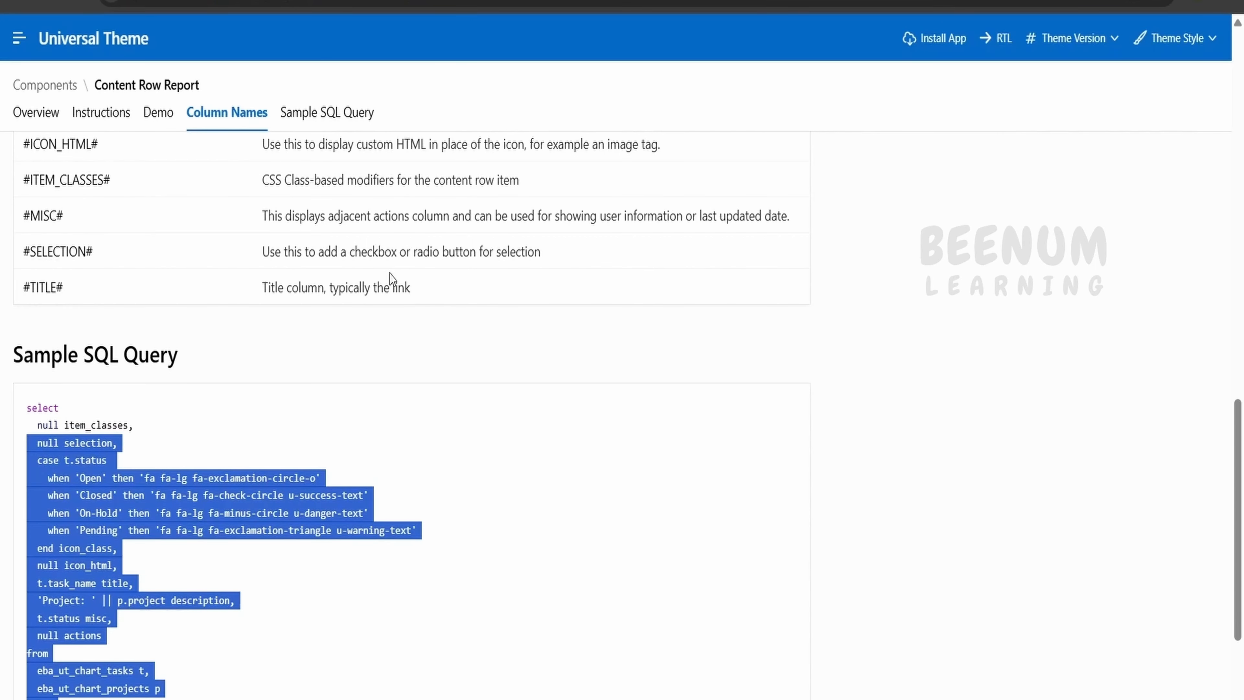
Return to the Universal Theme reference and check which tables the sample SQL query selects from
scroll(236, 494, "down", 4)
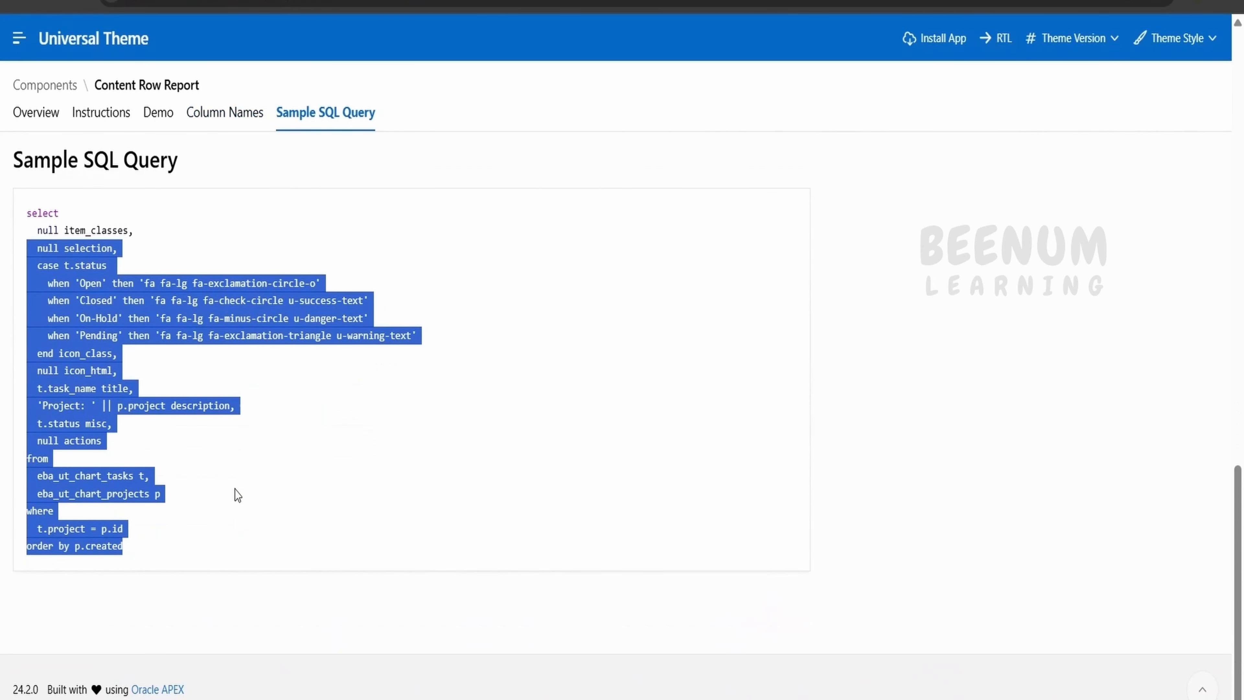
left_click(109, 488)
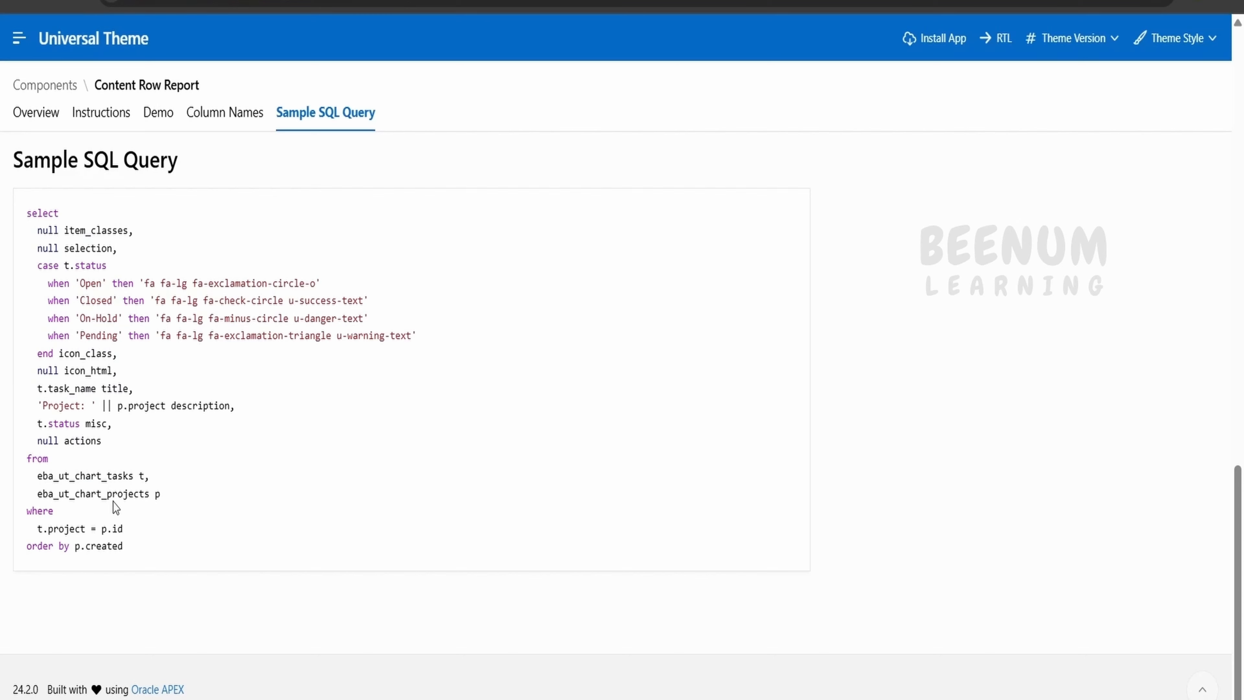
left_click_drag(50, 496, 112, 476)
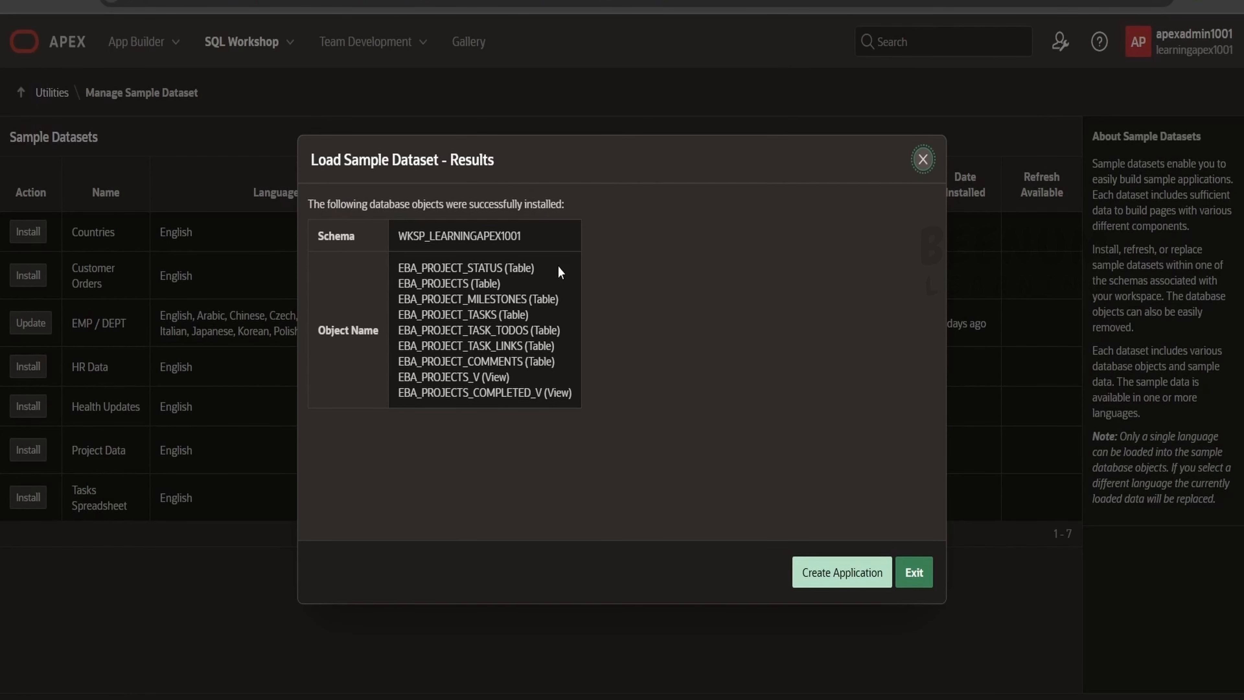
Back in Oracle APEX, review the database objects installed for Project Data and close the dataset results
left_click_drag(422, 274, 570, 390)
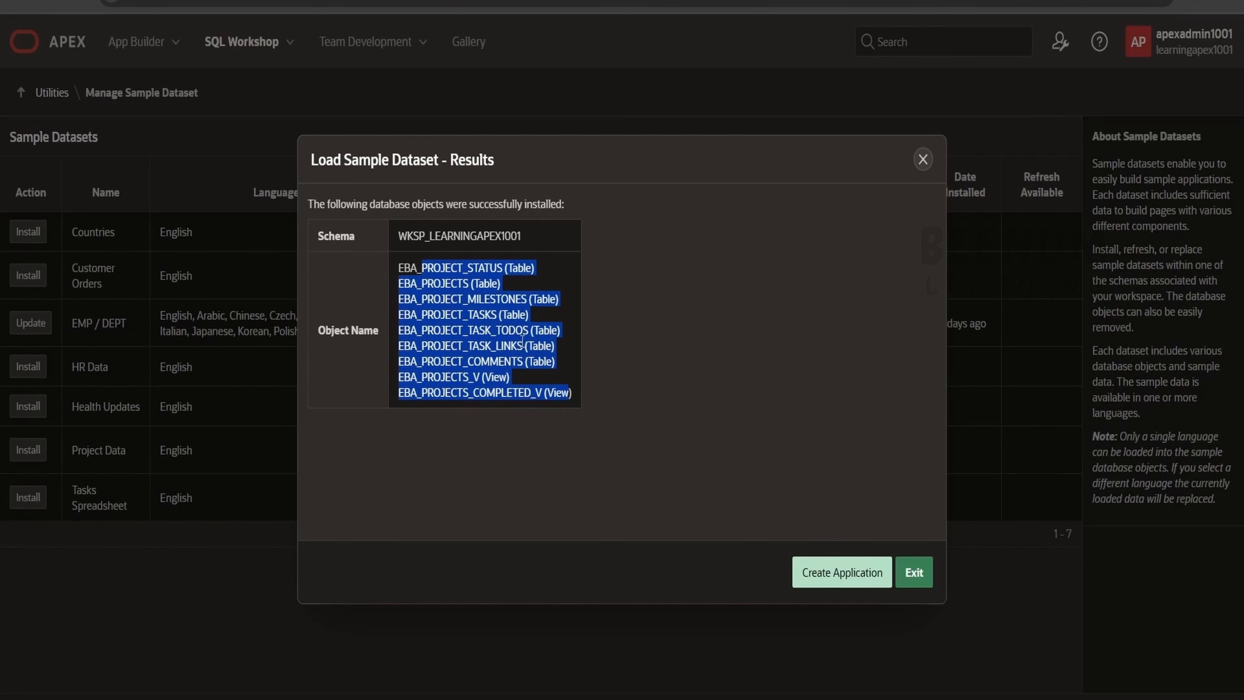
left_click(902, 166)
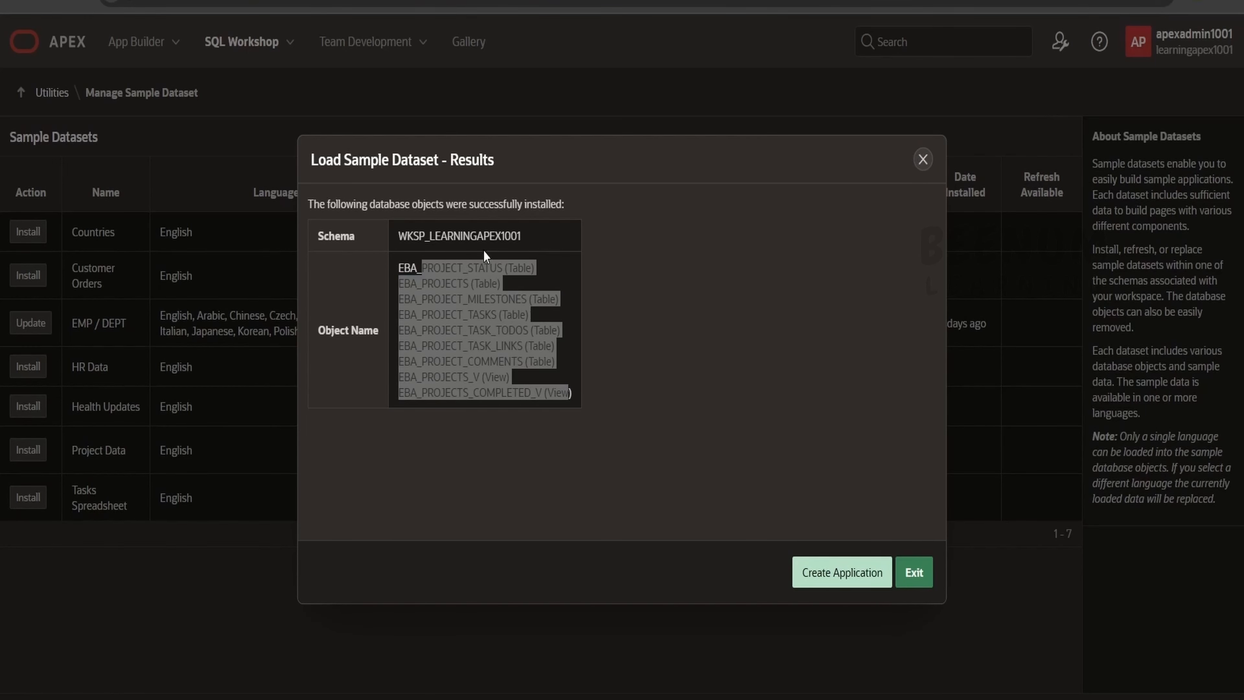
left_click(924, 159)
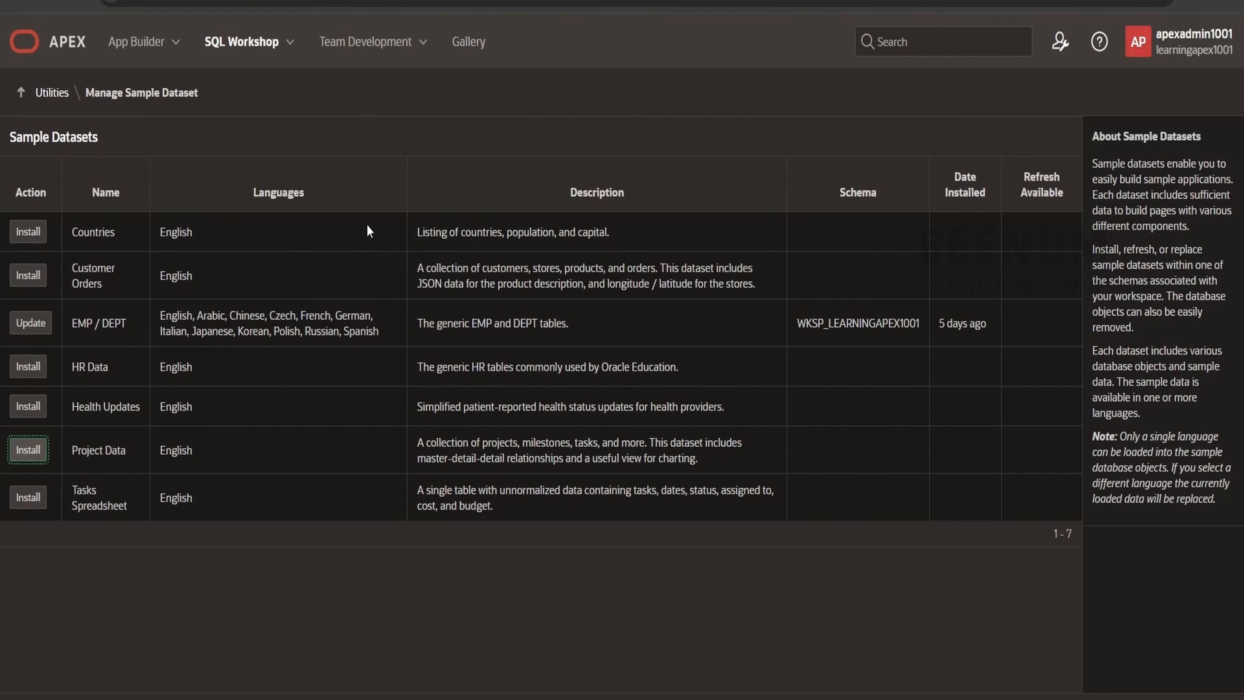
Open the Reports Demo application for editing in App Builder and view its pages
left_click(148, 45)
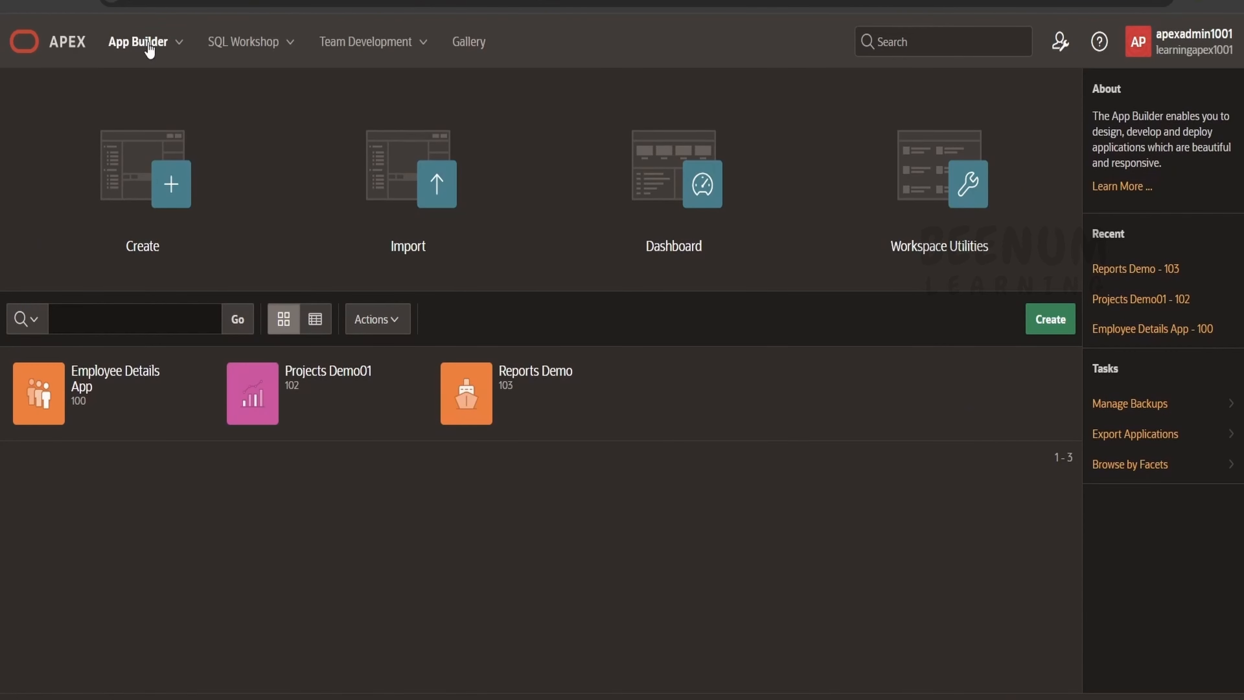
left_click(620, 386)
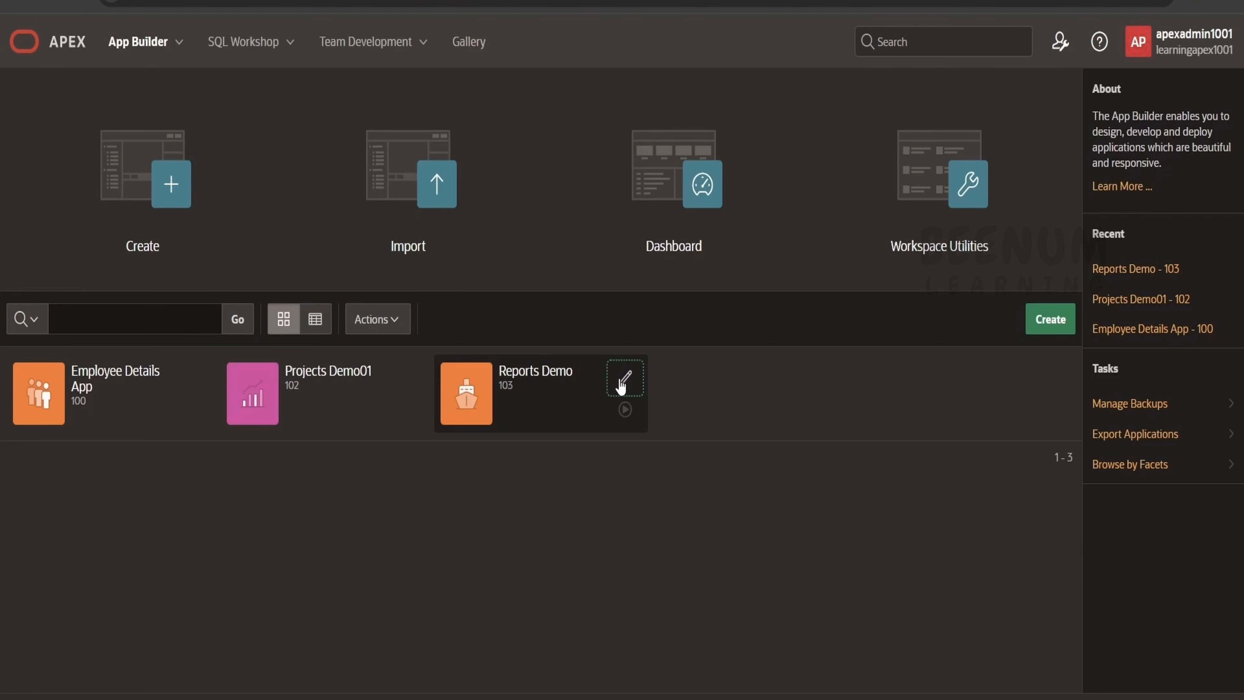
scroll(509, 378, "down", 2)
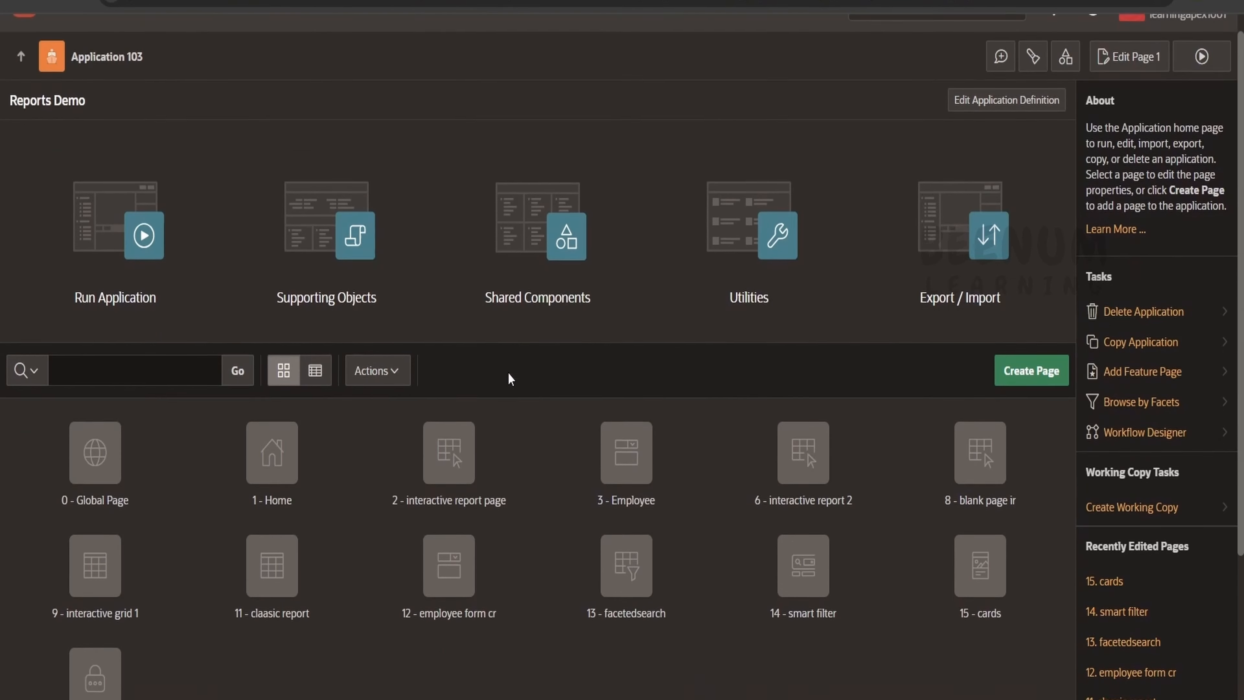
Create a Content Row page named content row 01 as page 16 in the Reports Demo application
left_click(1030, 313)
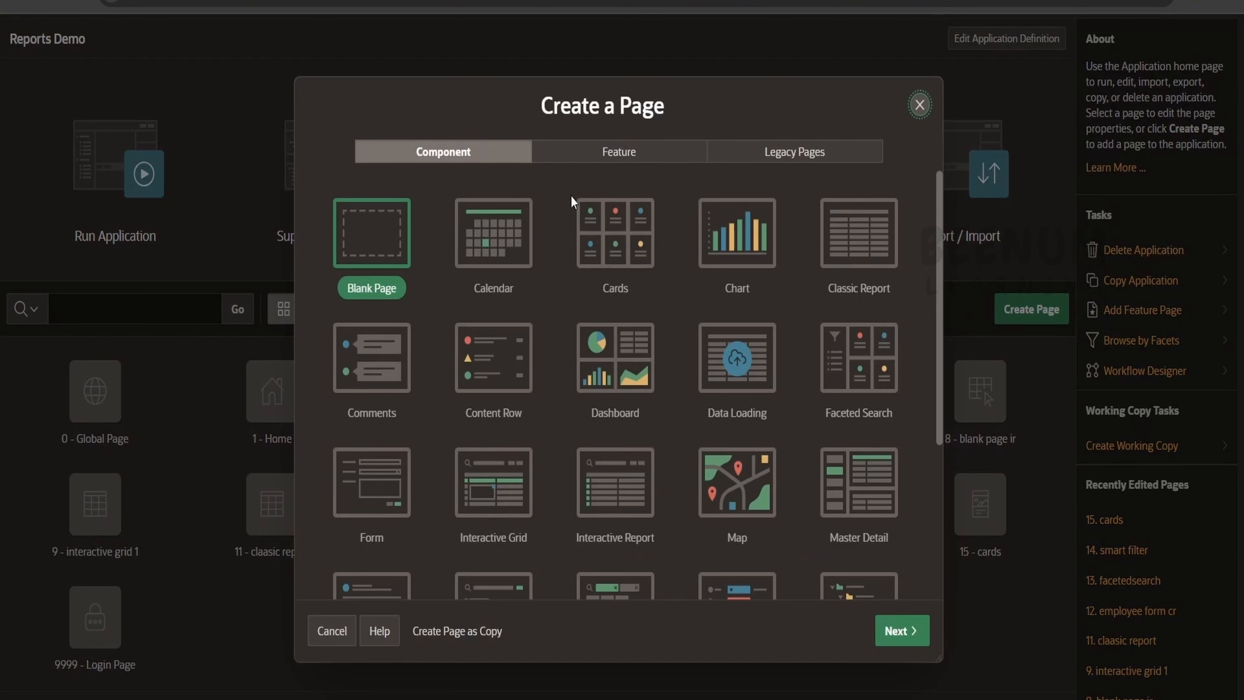
scroll(587, 220, "down", 5)
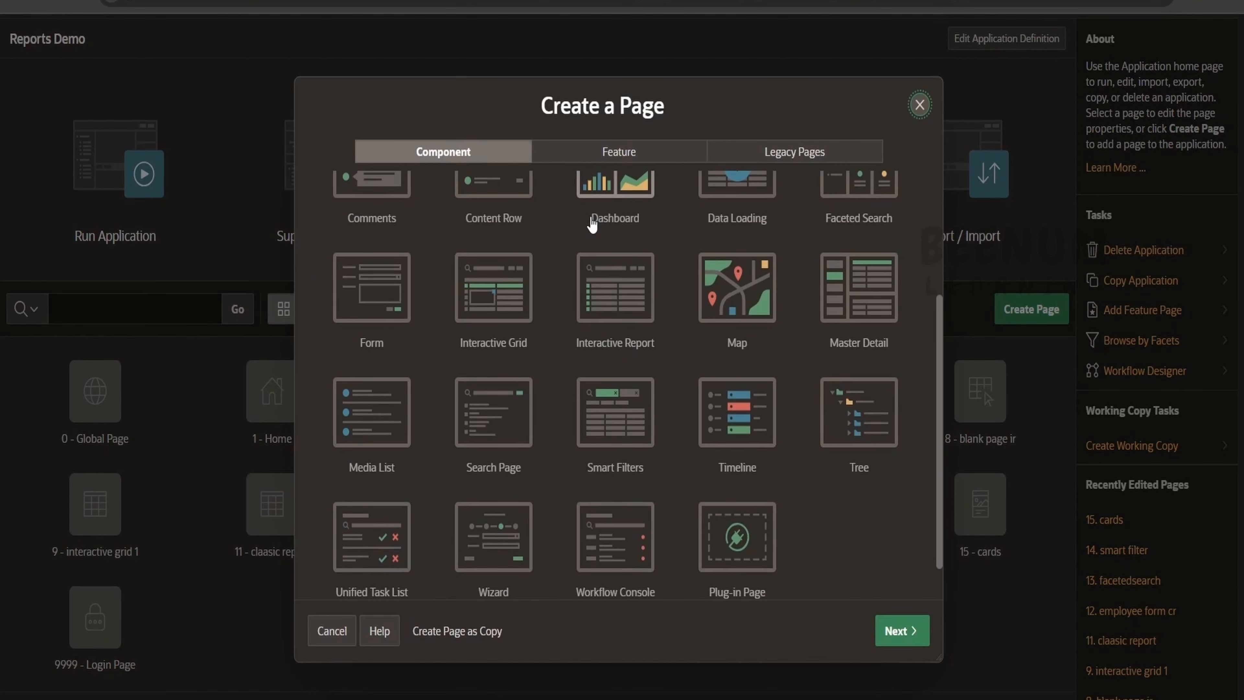
scroll(596, 228, "up", 5)
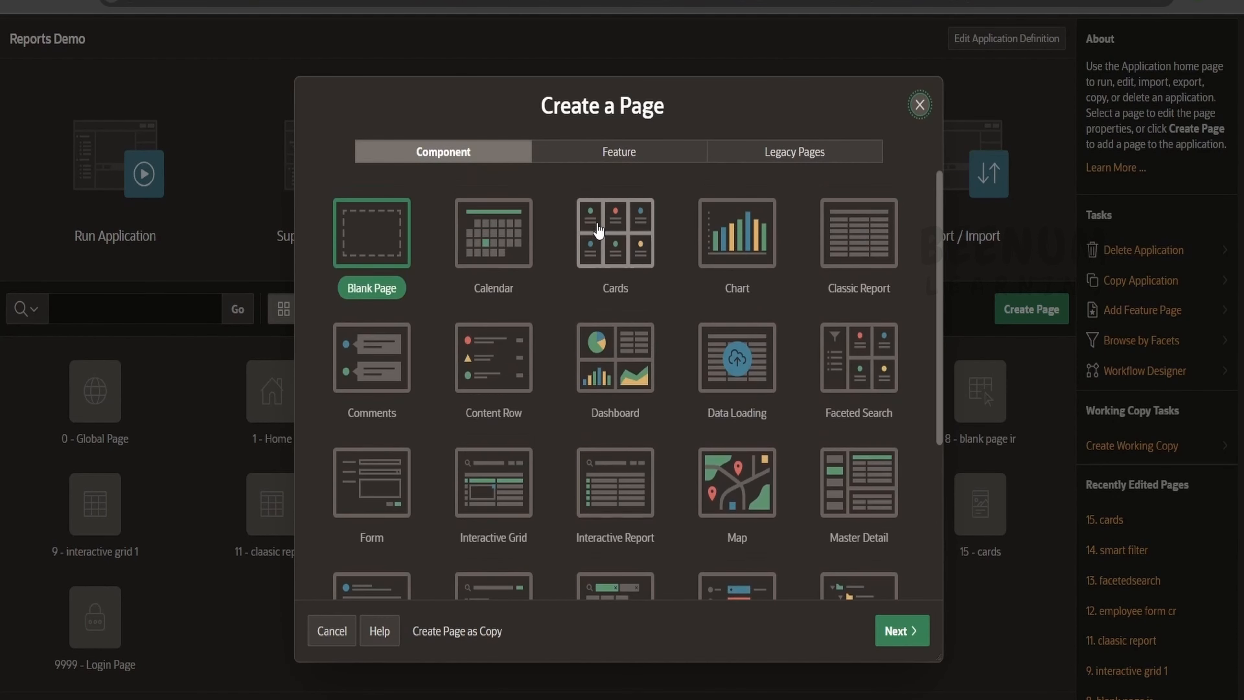
left_click(519, 354)
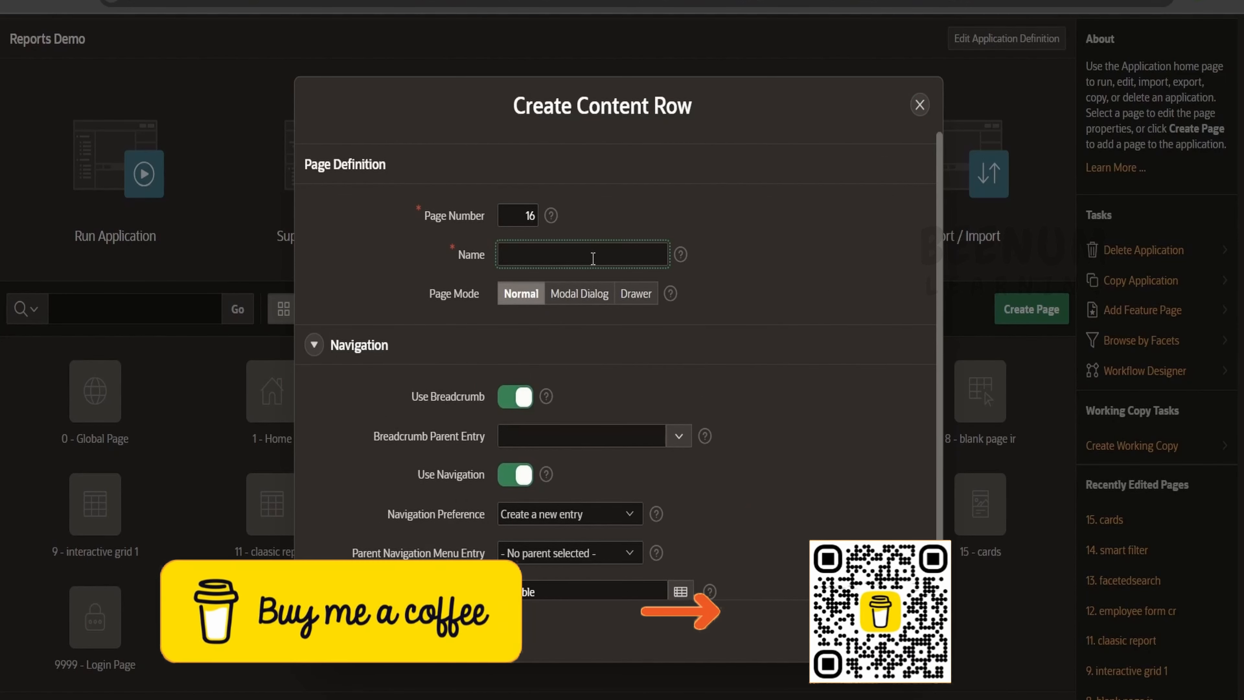
type("content row 01")
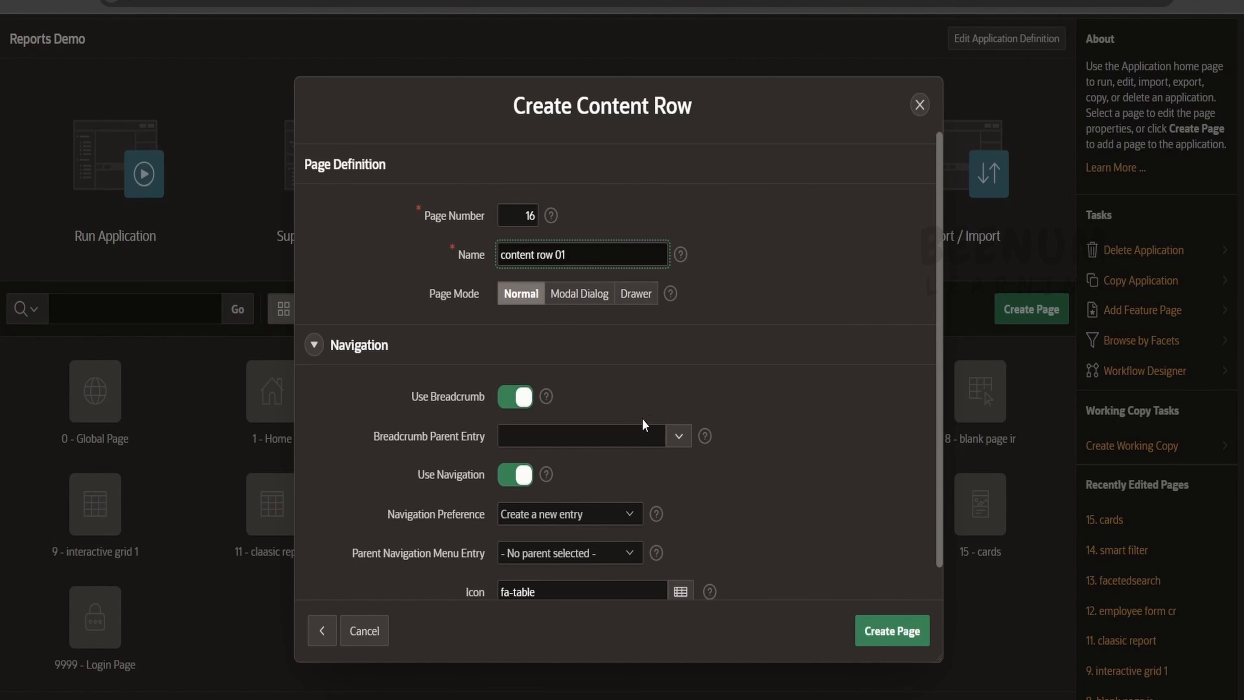
scroll(662, 392, "down", 1)
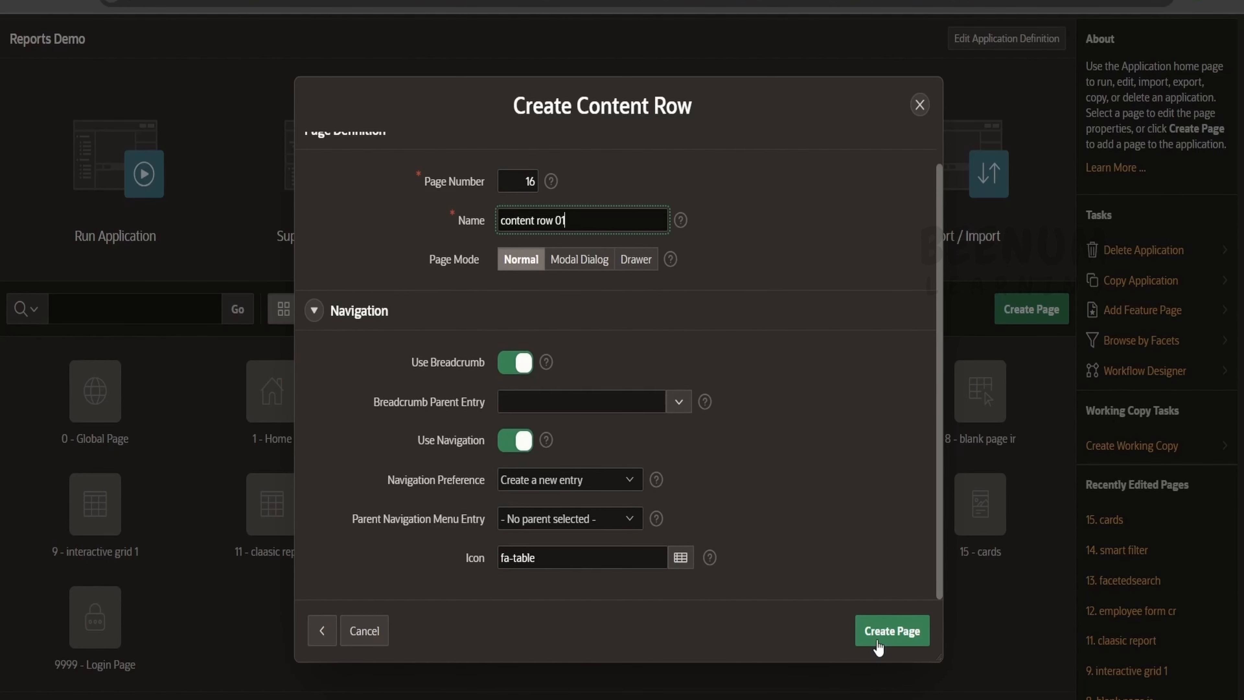
left_click(904, 634)
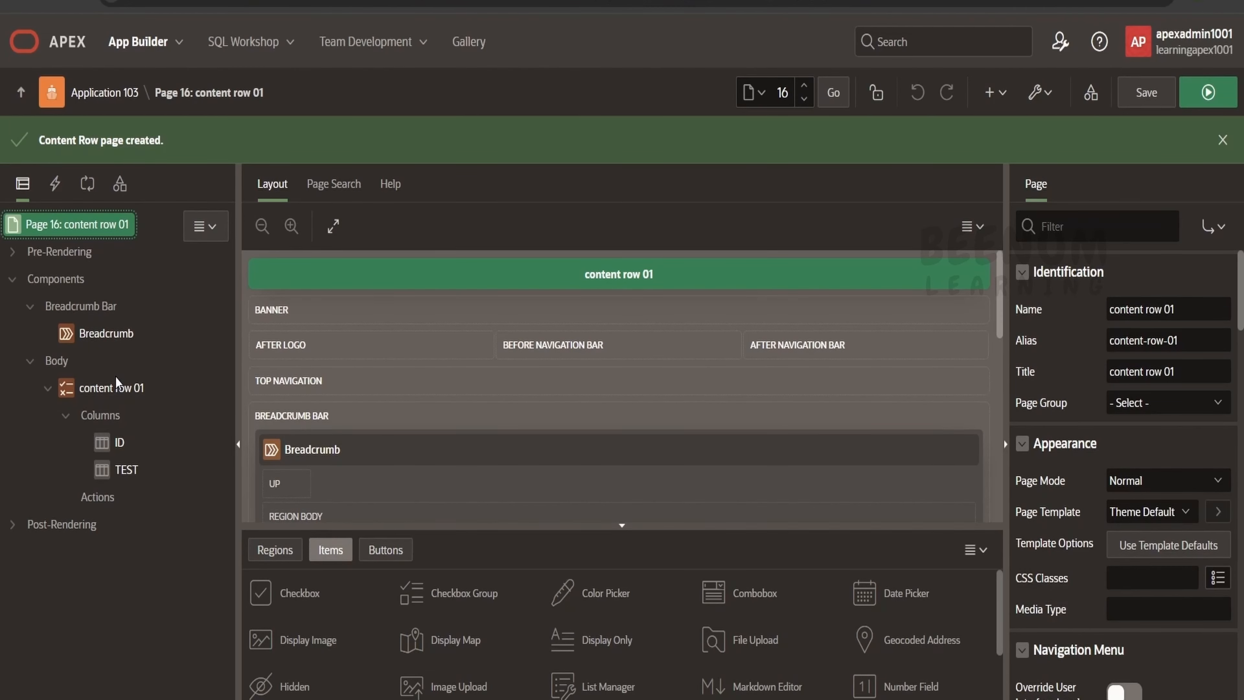
Review the default SQL query of the content row 01 region and run the page to inspect its placeholder rows
left_click(112, 388)
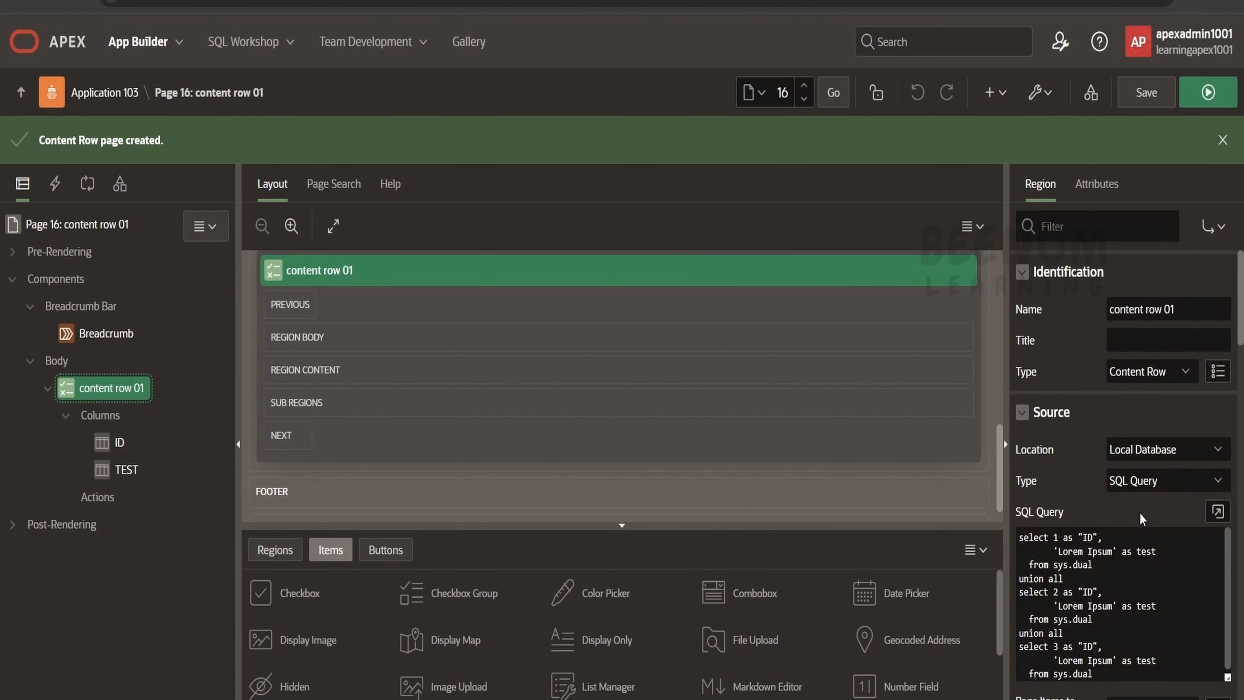
left_click(1108, 670)
key("ctrl+a")
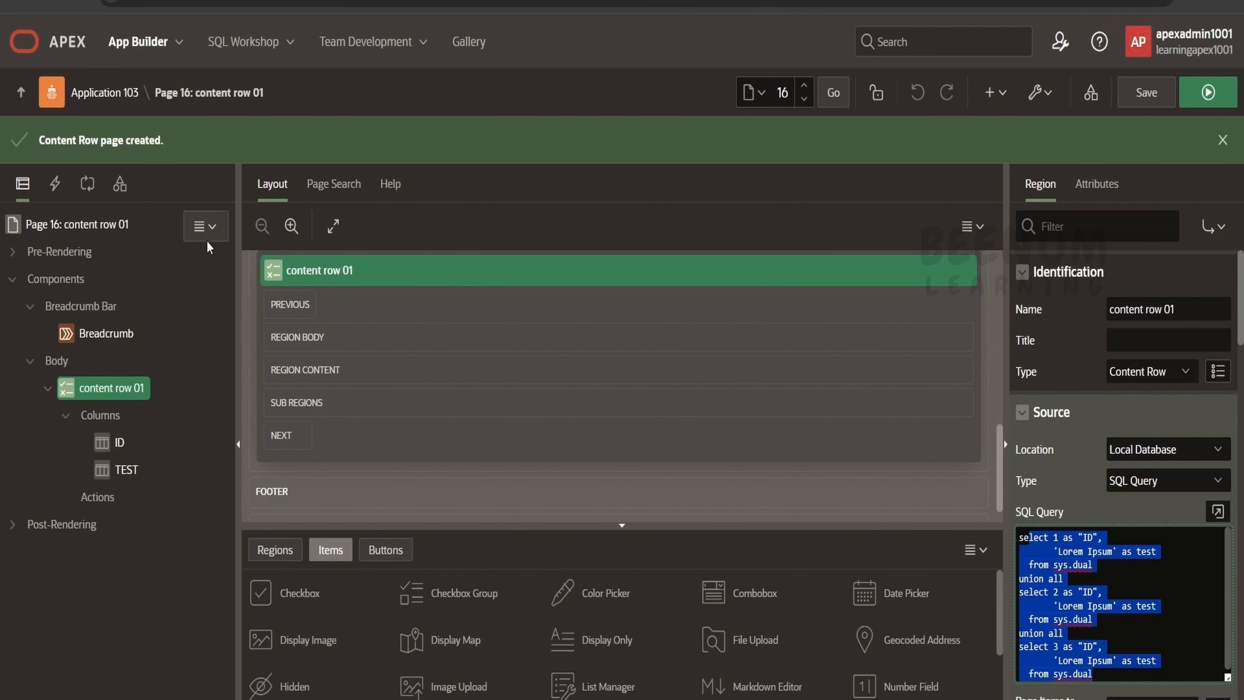
left_click(1212, 101)
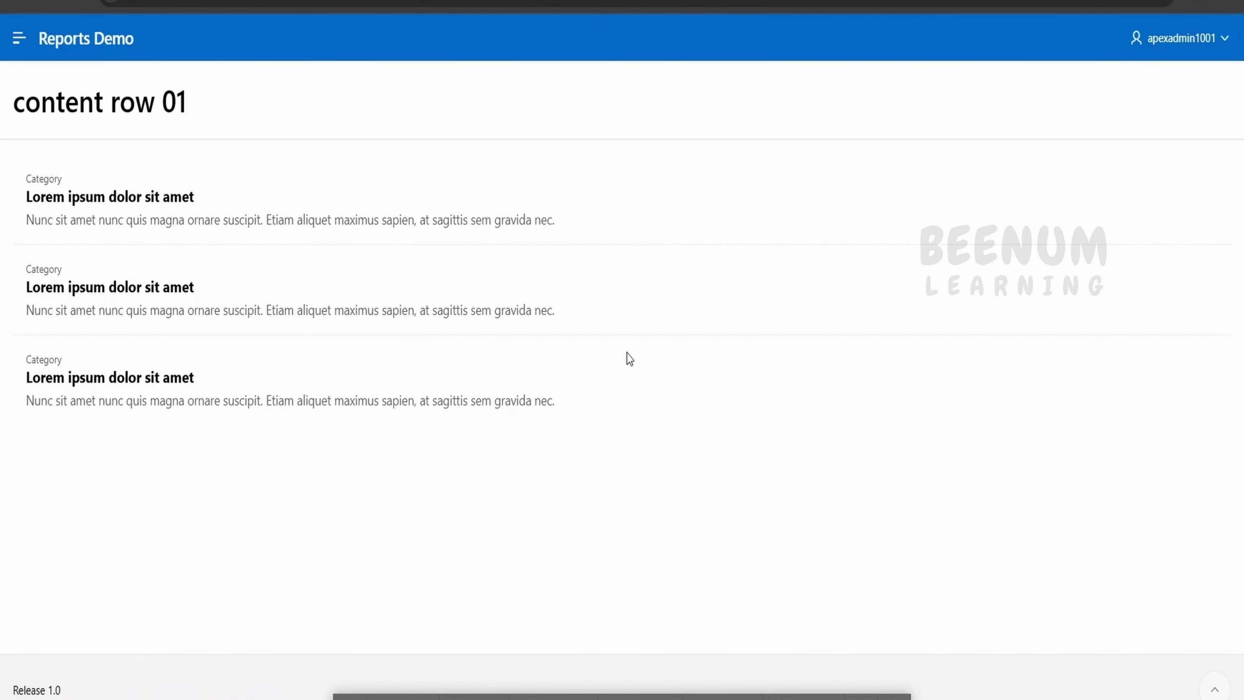
left_click_drag(631, 433, 185, 194)
left_click(91, 180)
left_click(72, 229)
double_click(54, 195)
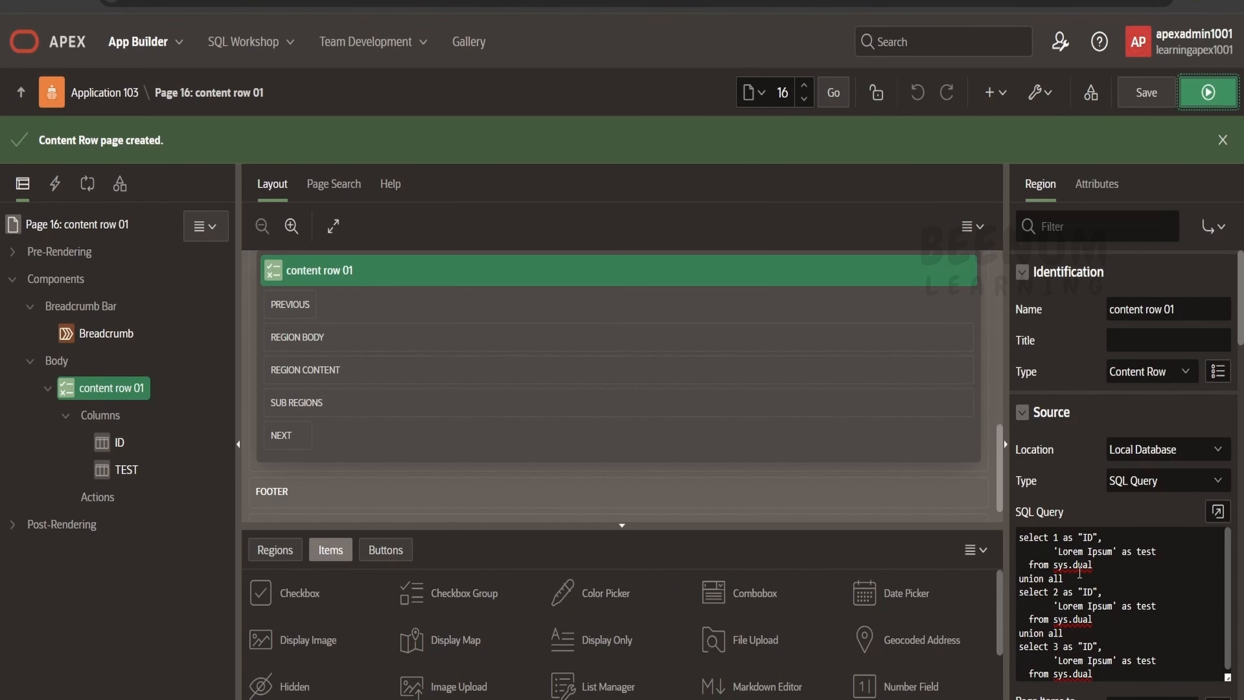
Change the content row 01 region's source type to Table / View and use the EMP table
scroll(1077, 588, "down", 1)
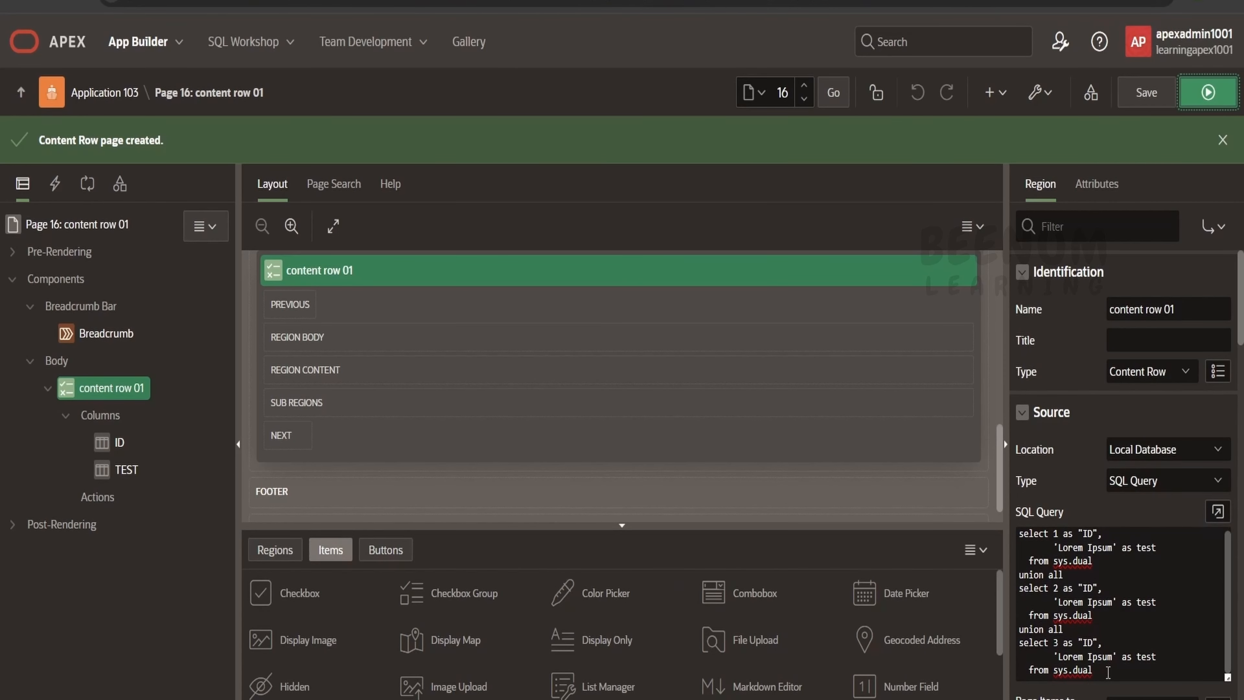
left_click_drag(1108, 672, 1020, 533)
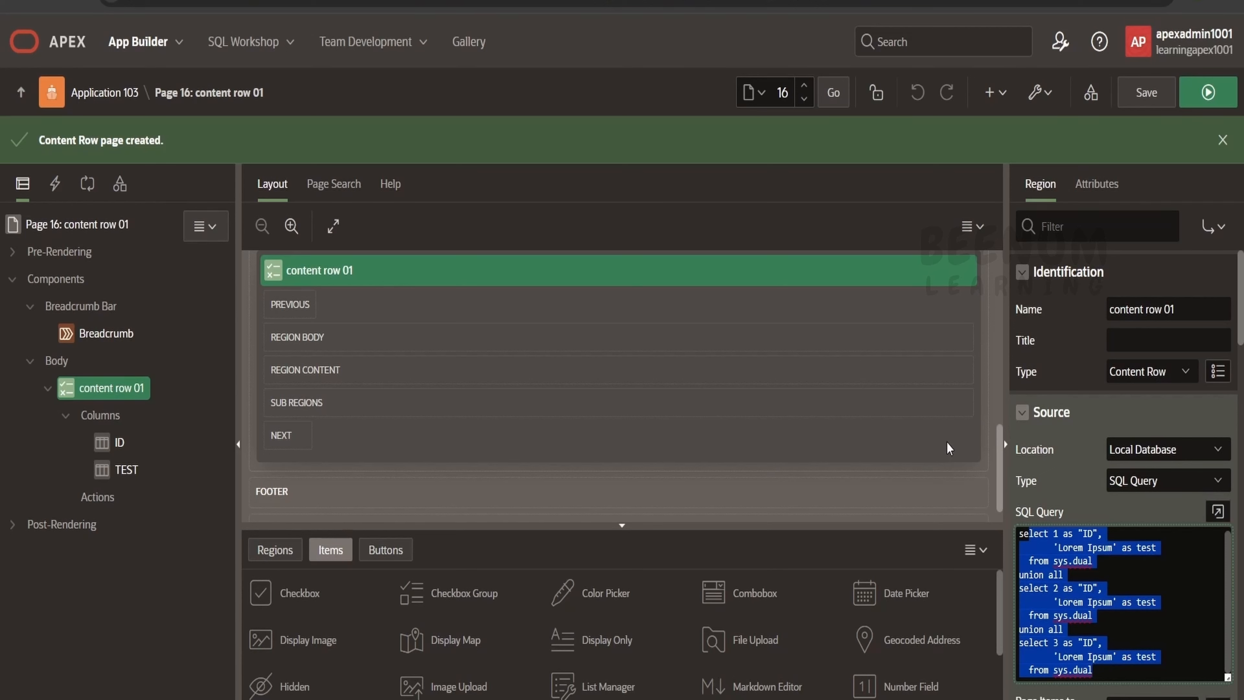
left_click(1178, 485)
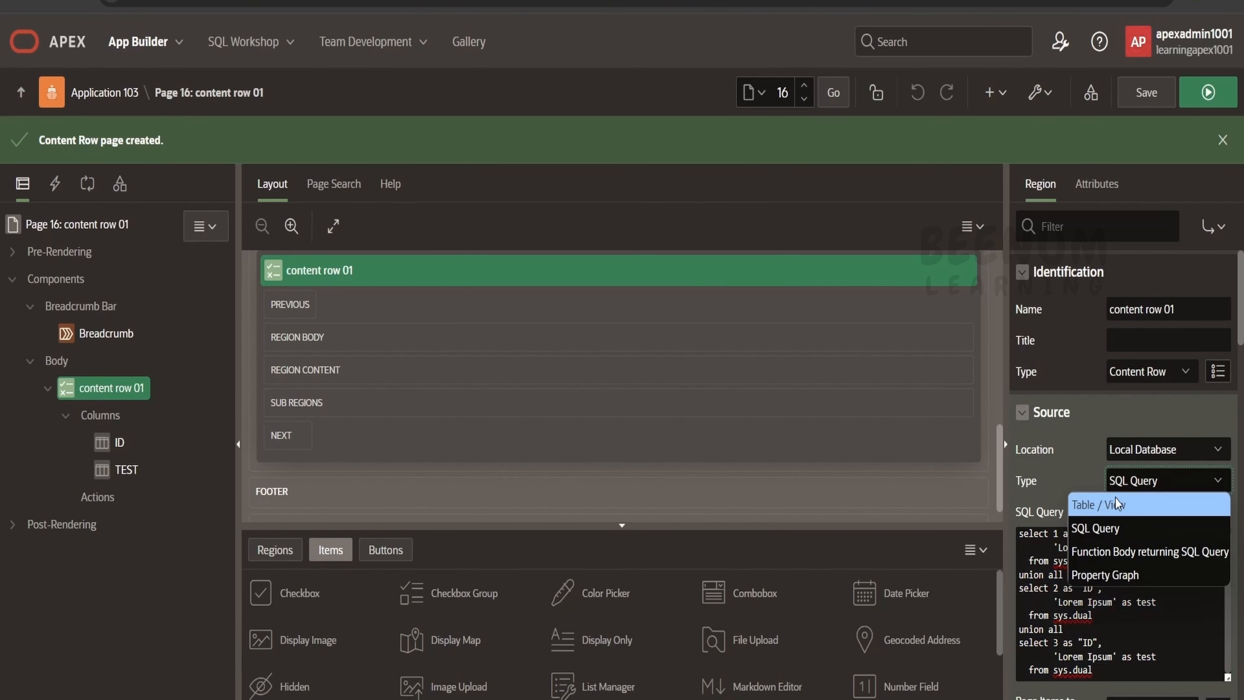
left_click(1108, 504)
left_click(1217, 543)
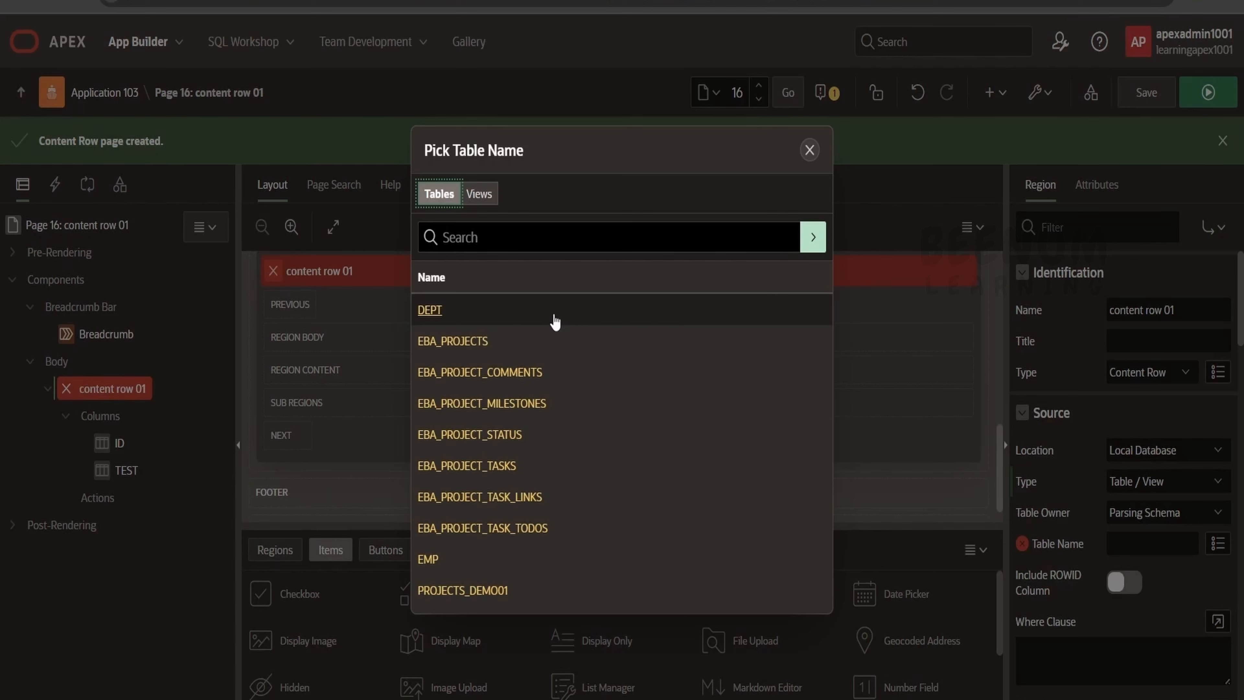
left_click(428, 559)
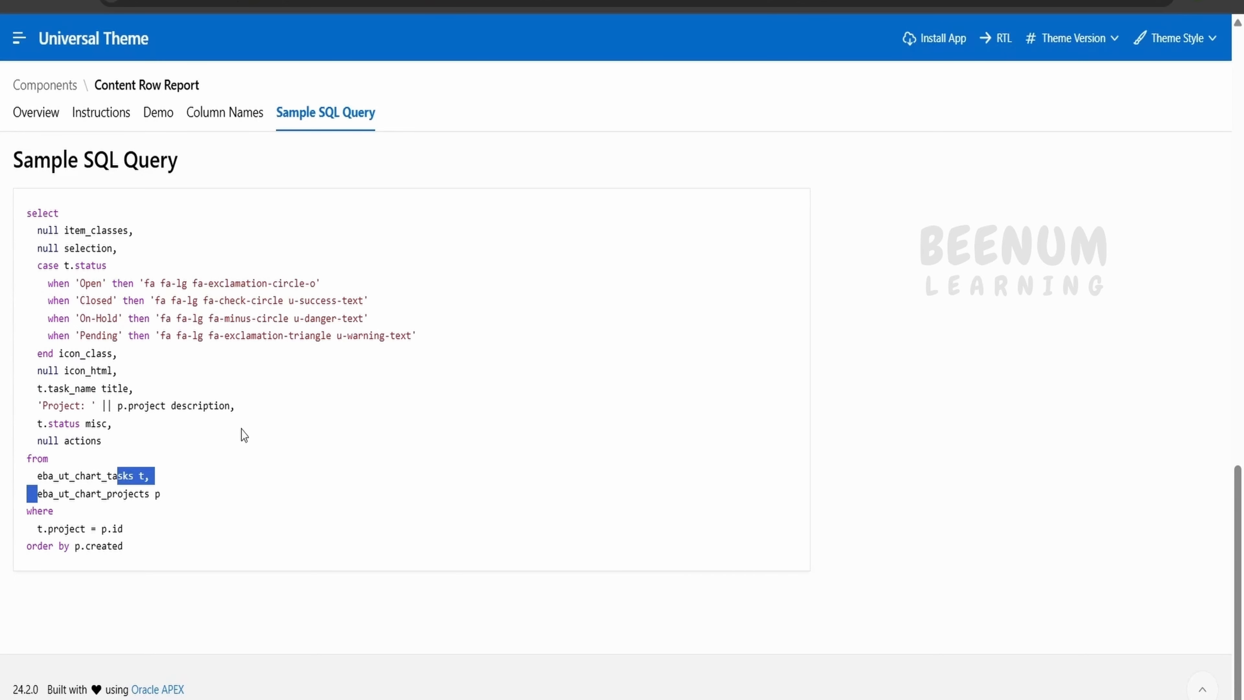
Consult the Universal Theme Content Row Report reference, and back in Oracle APEX set the region's Overline attribute to &JOB
scroll(59, 583, "up", 10)
left_click_drag(59, 670, 27, 422)
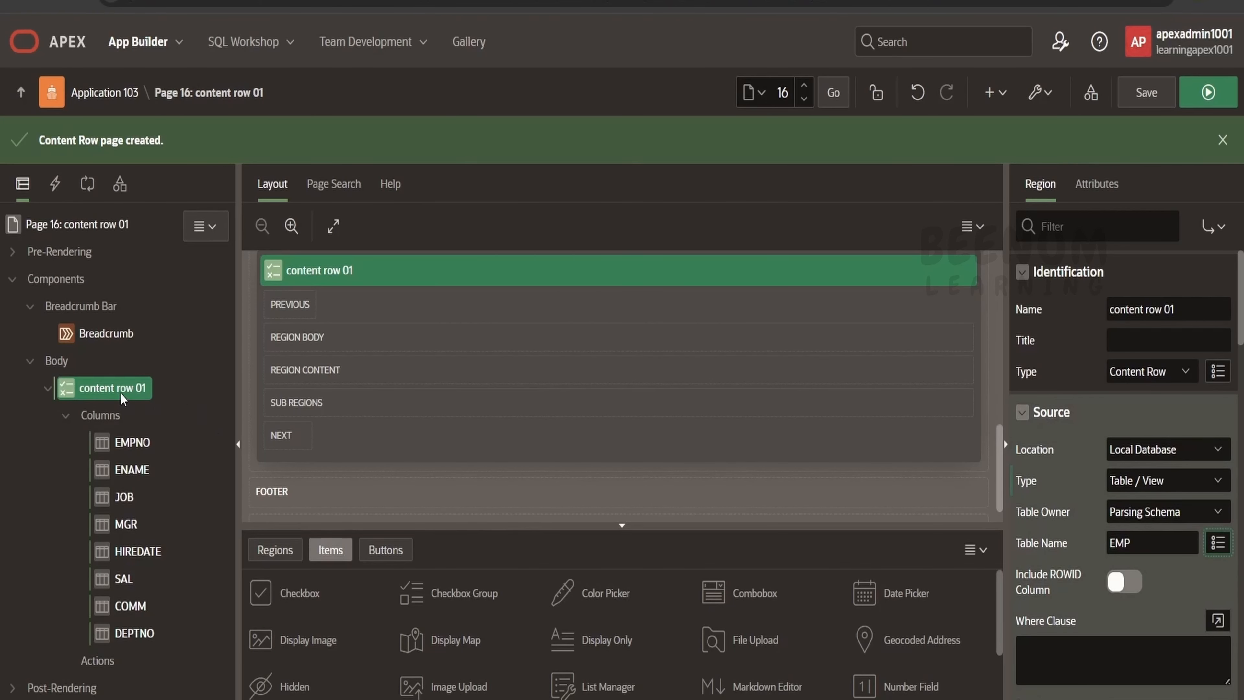
left_click(1097, 185)
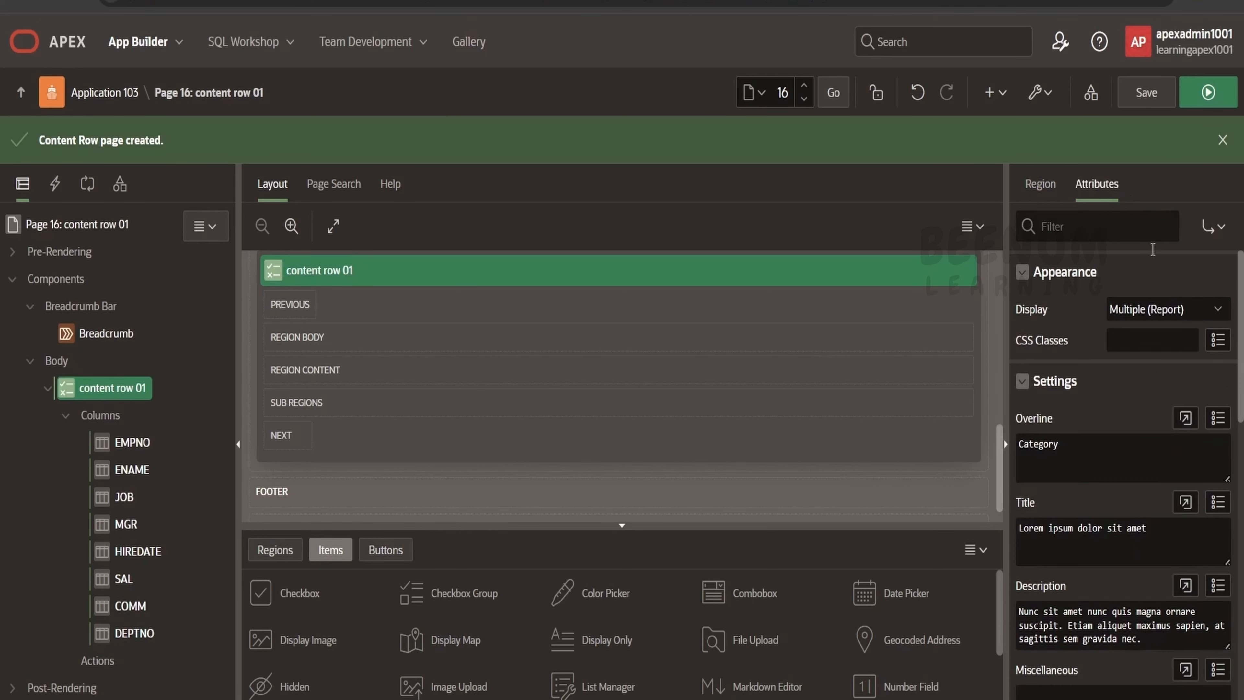
left_click_drag(1136, 446, 772, 424)
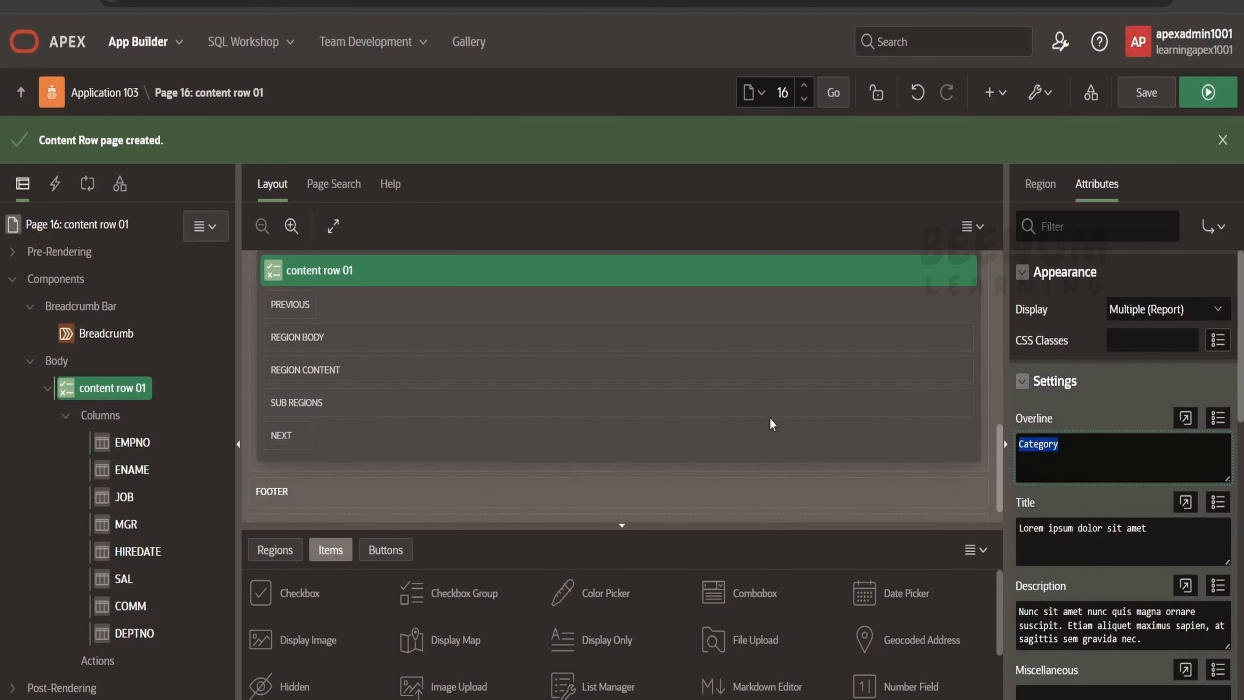
key("BackSpace")
left_click(1222, 423)
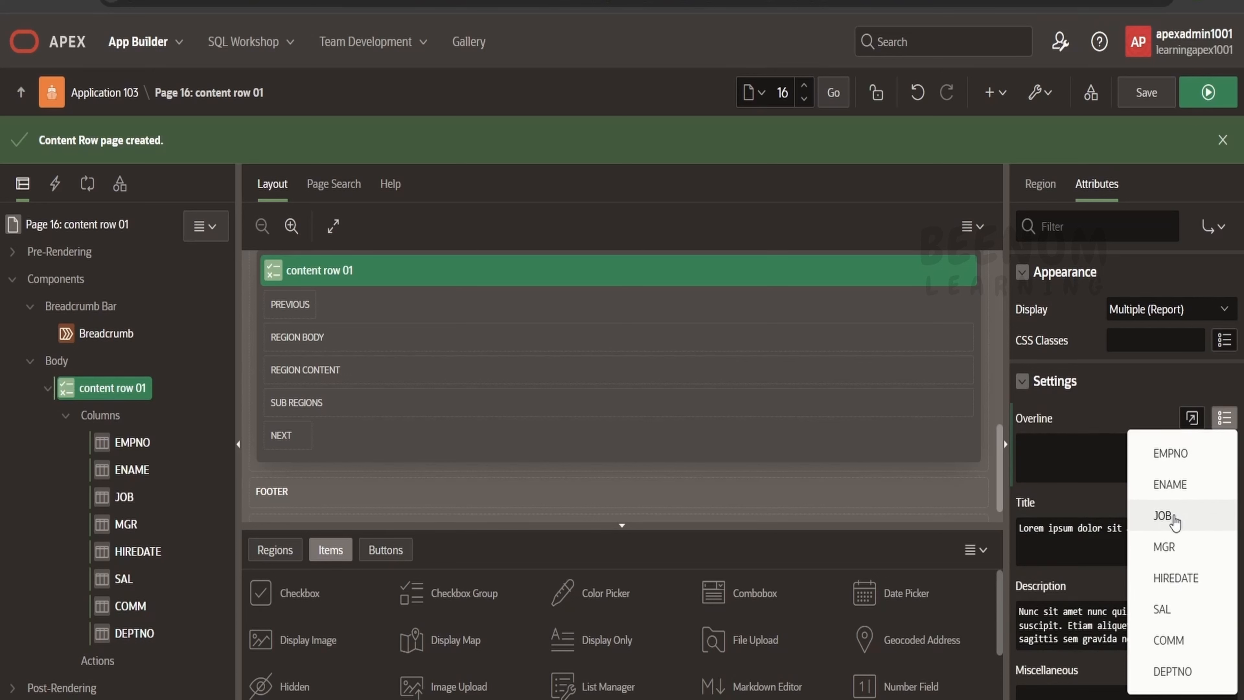
left_click(1173, 518)
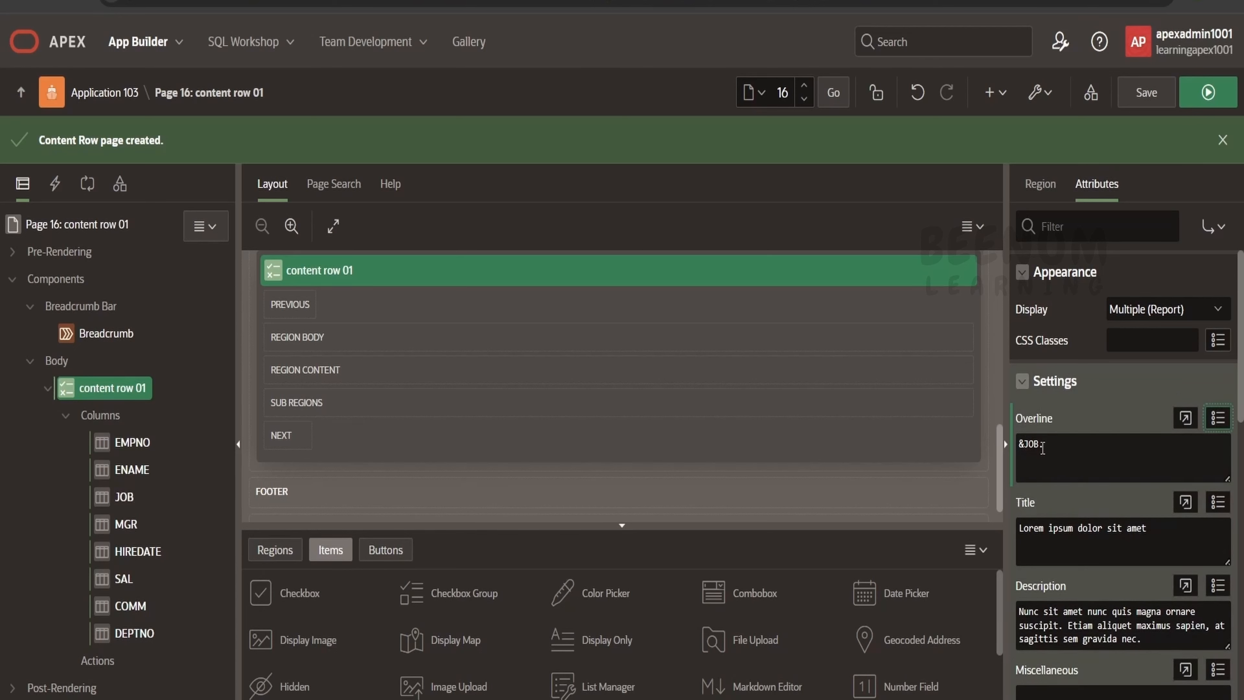
Replace the region's placeholder Title with &ENAME. and its Description with &HIREDATE
left_click_drag(1148, 527, 873, 474)
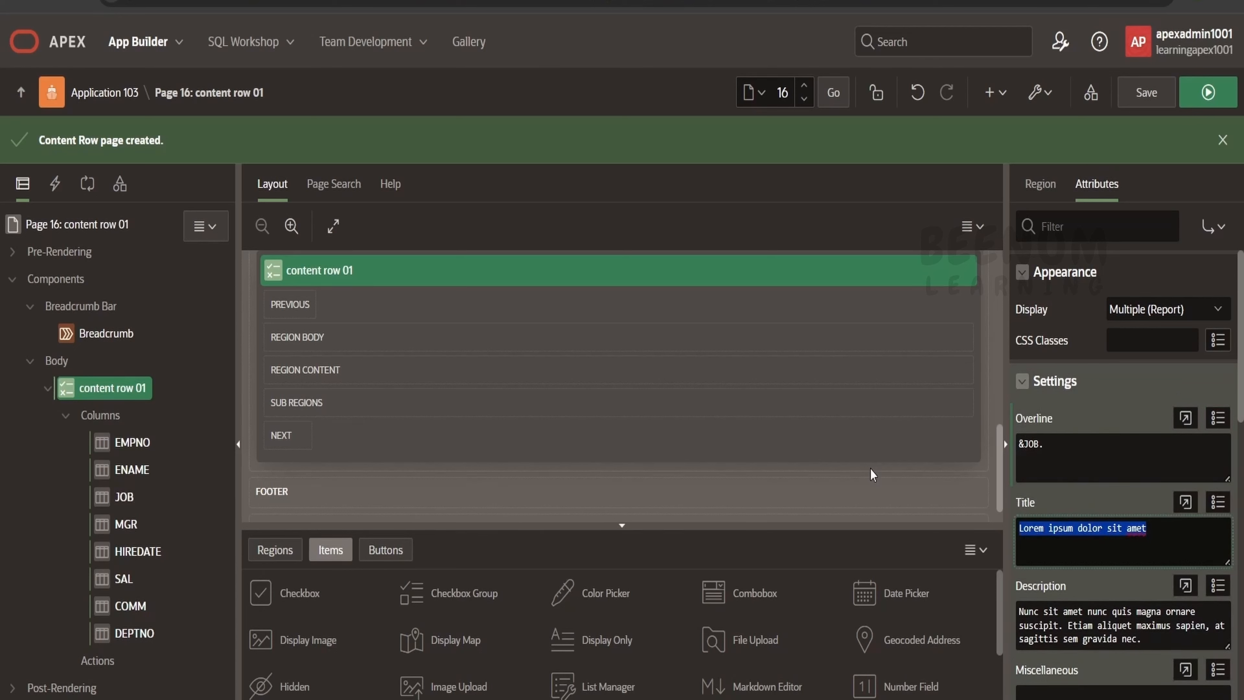
type("&ENAME.")
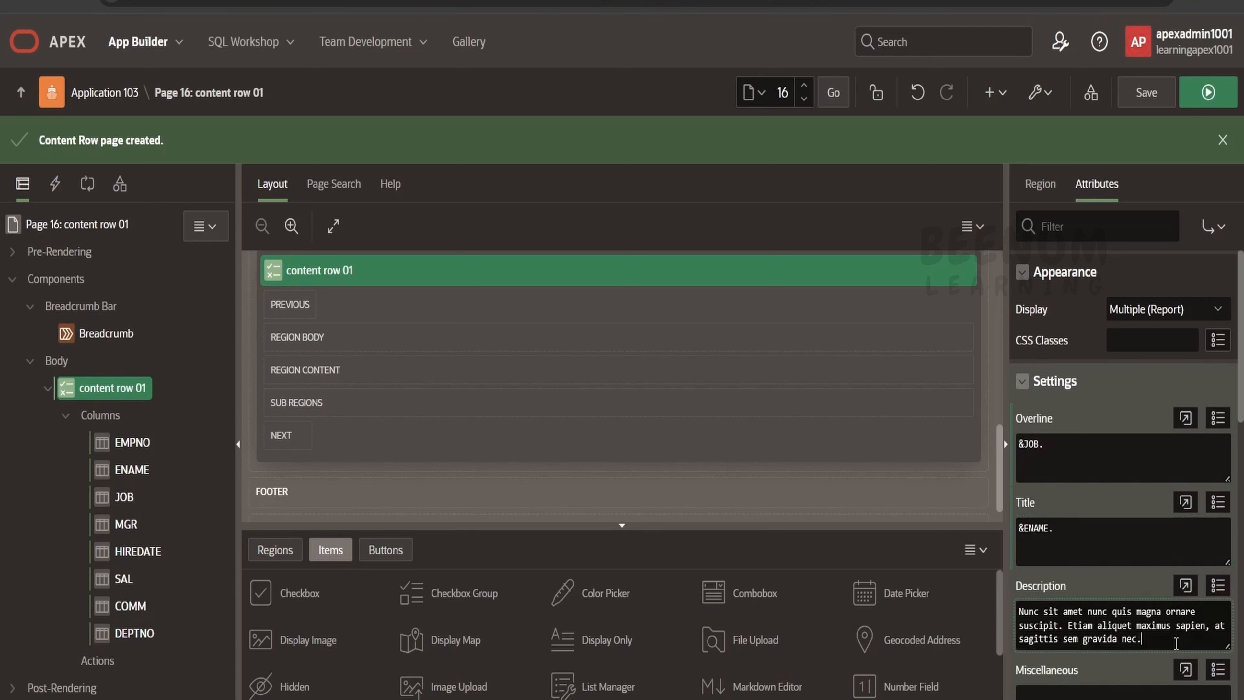
left_click_drag(1178, 643, 881, 527)
key("BackSpace")
left_click(1218, 585)
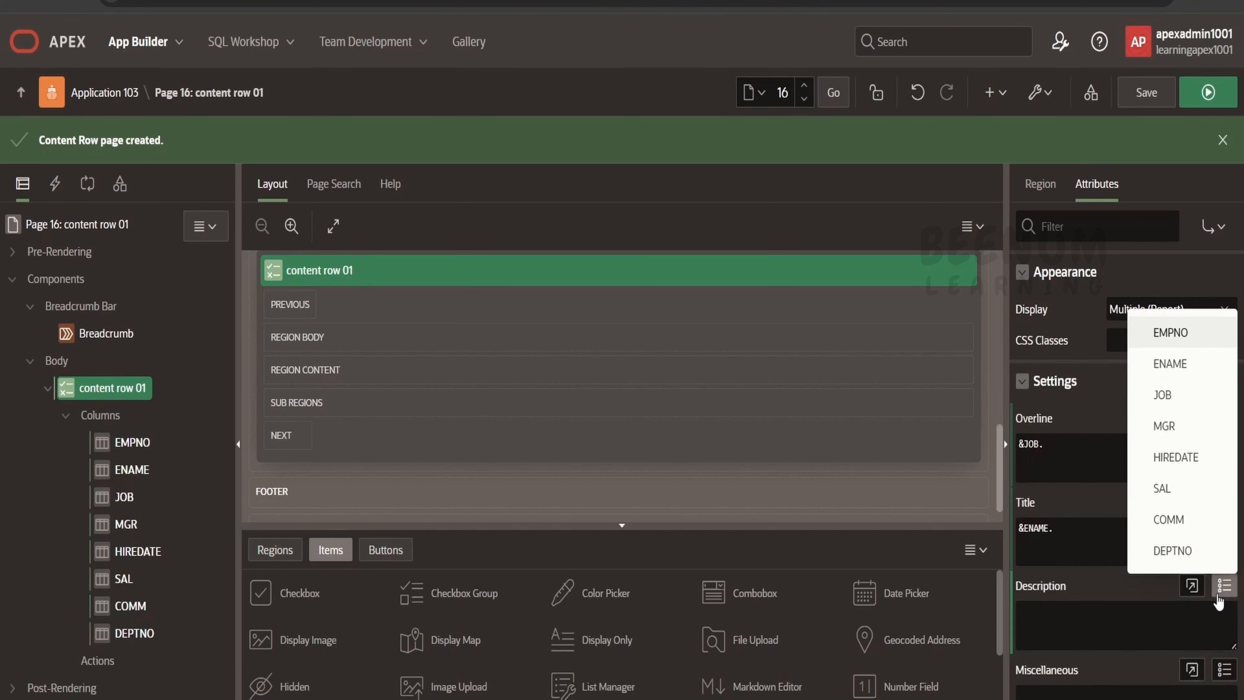
left_click(1175, 457)
Review the remaining content row 01 attributes and turn on Display Avatar
scroll(1125, 577, "down", 4)
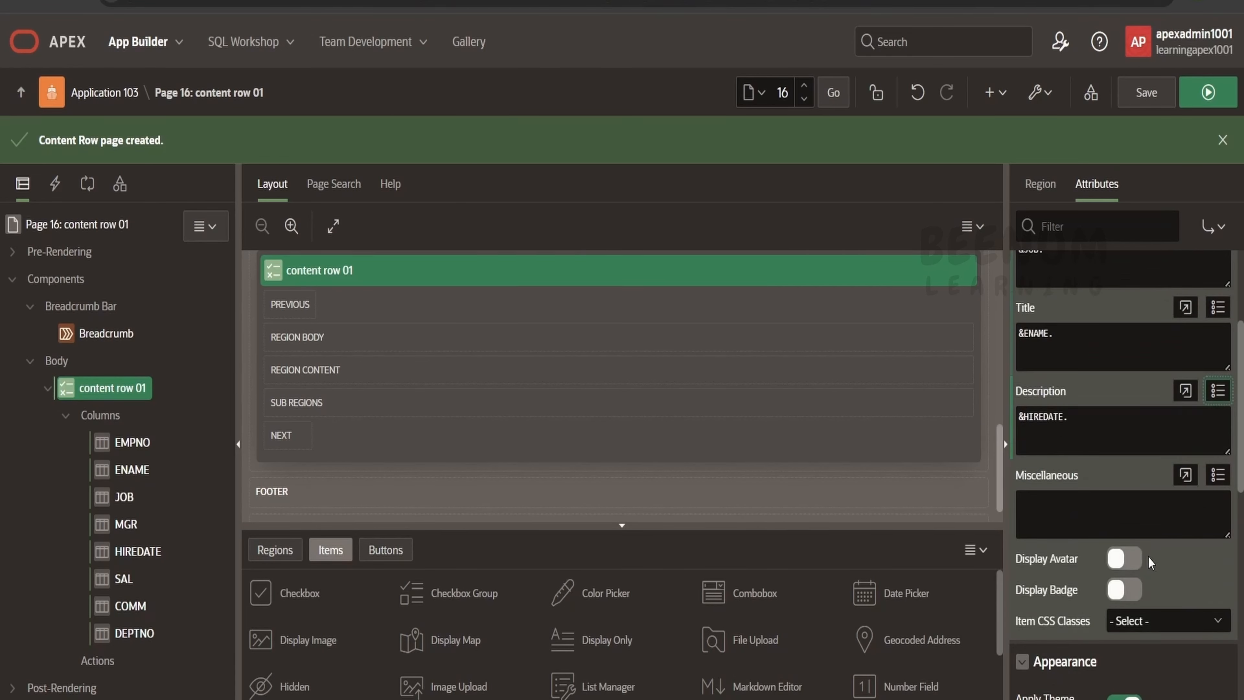
scroll(1157, 597, "down", 4)
scroll(1132, 617, "down", 4)
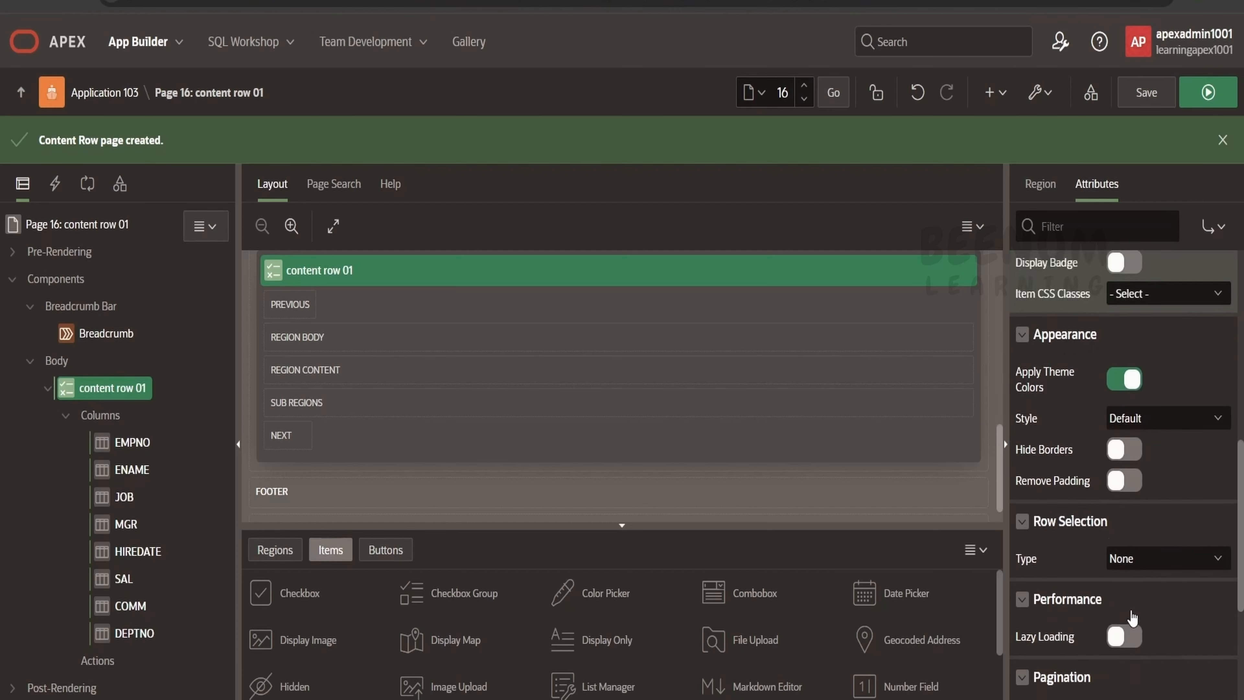
scroll(1133, 616, "up", 5)
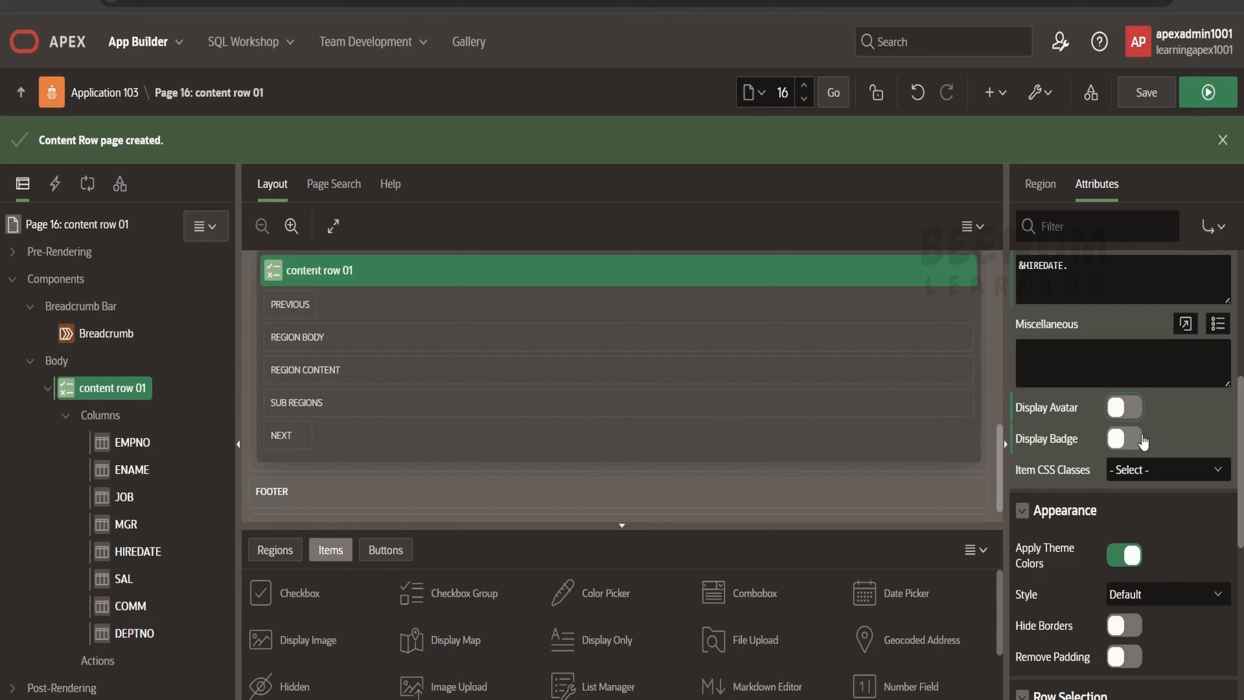
left_click(1135, 410)
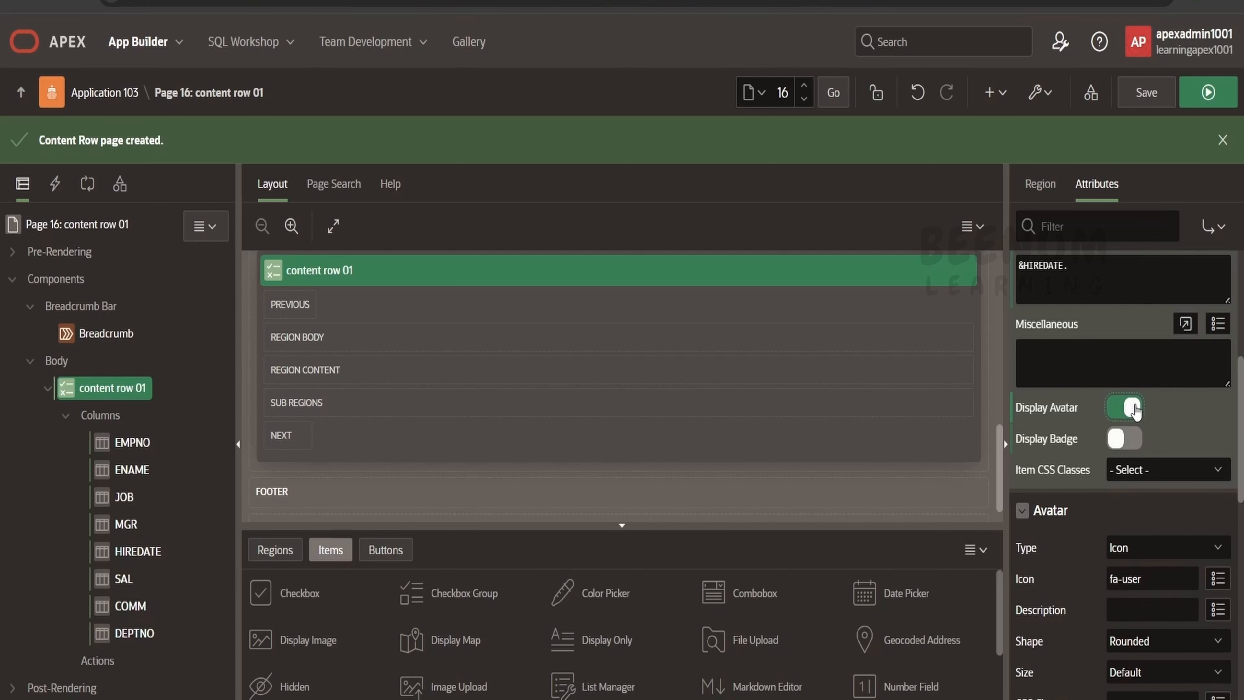
Set the avatar's shape to Circular and its size to Small
scroll(1125, 505, "down", 2)
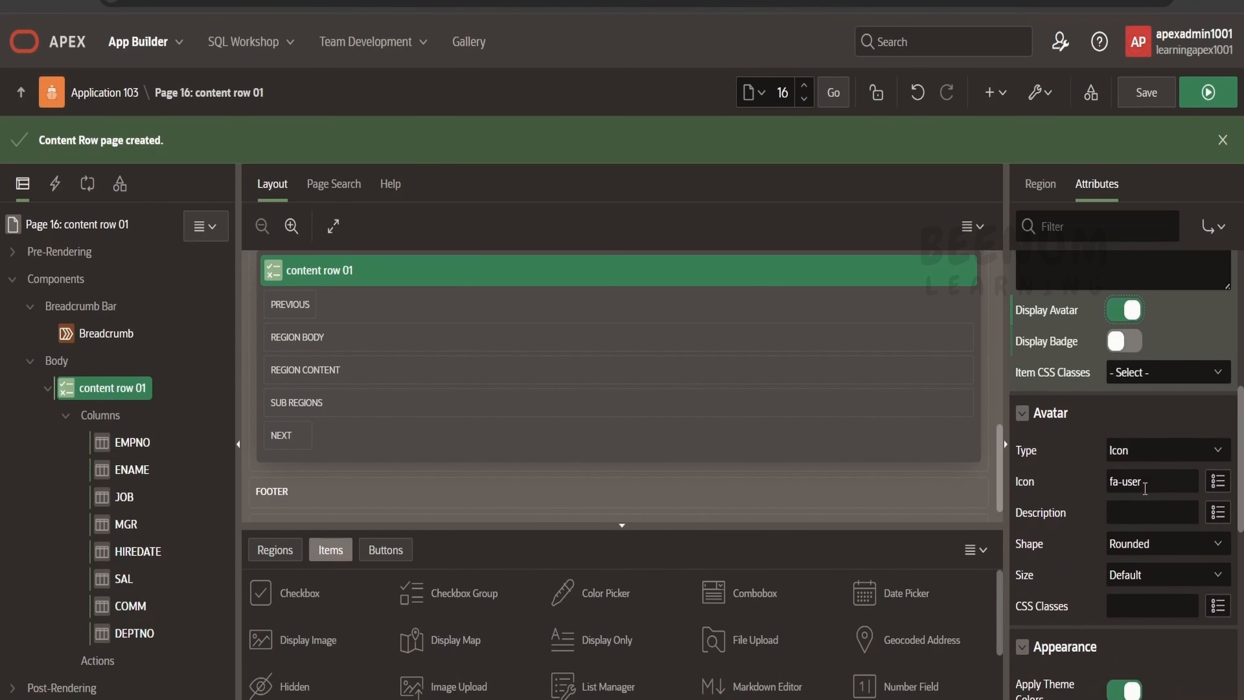
left_click(1139, 544)
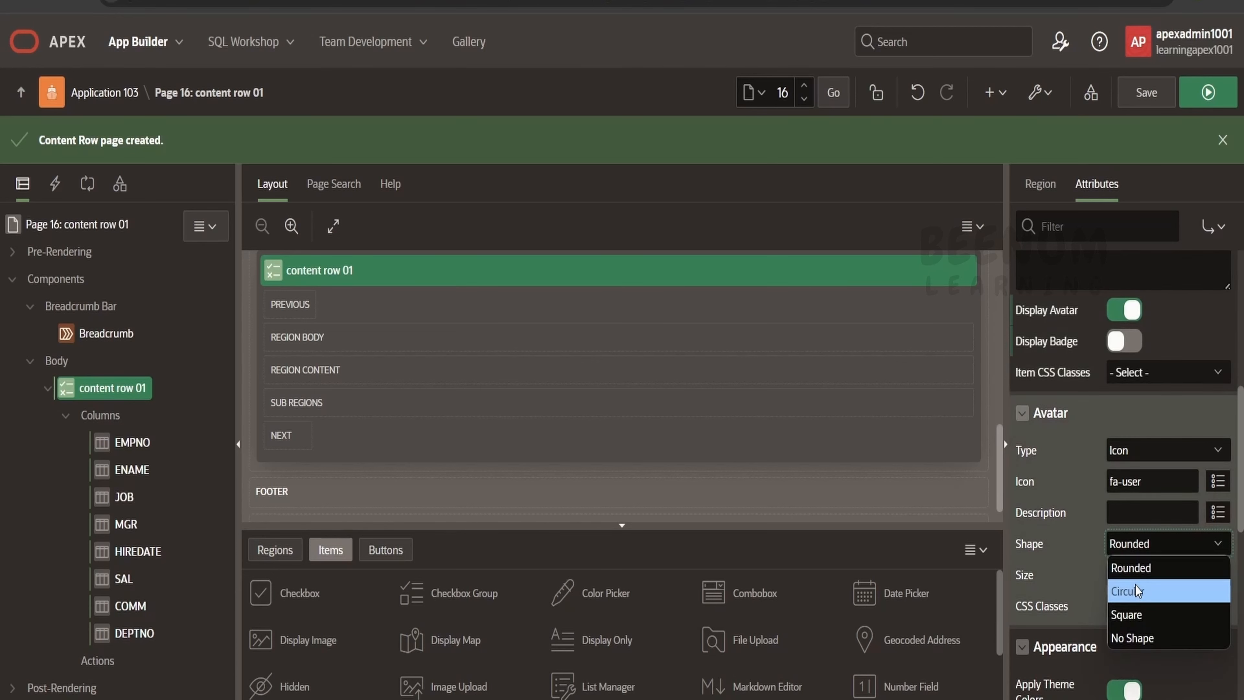
left_click(1138, 589)
left_click(1138, 574)
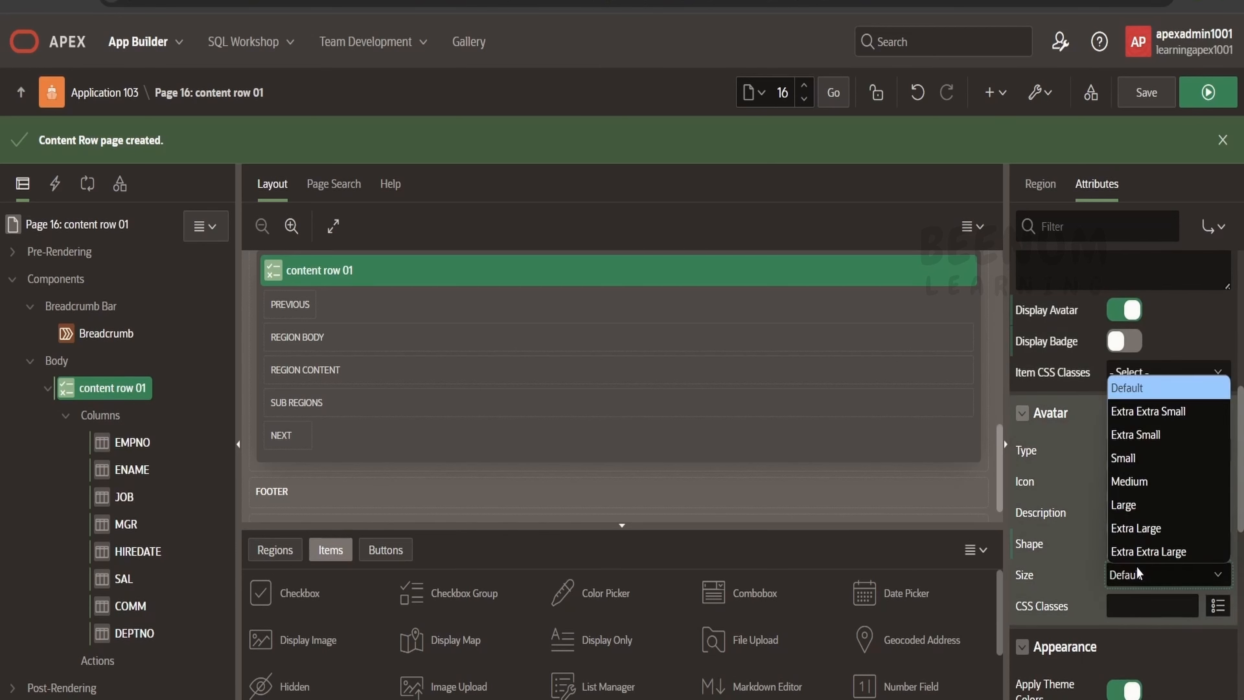
left_click(1141, 434)
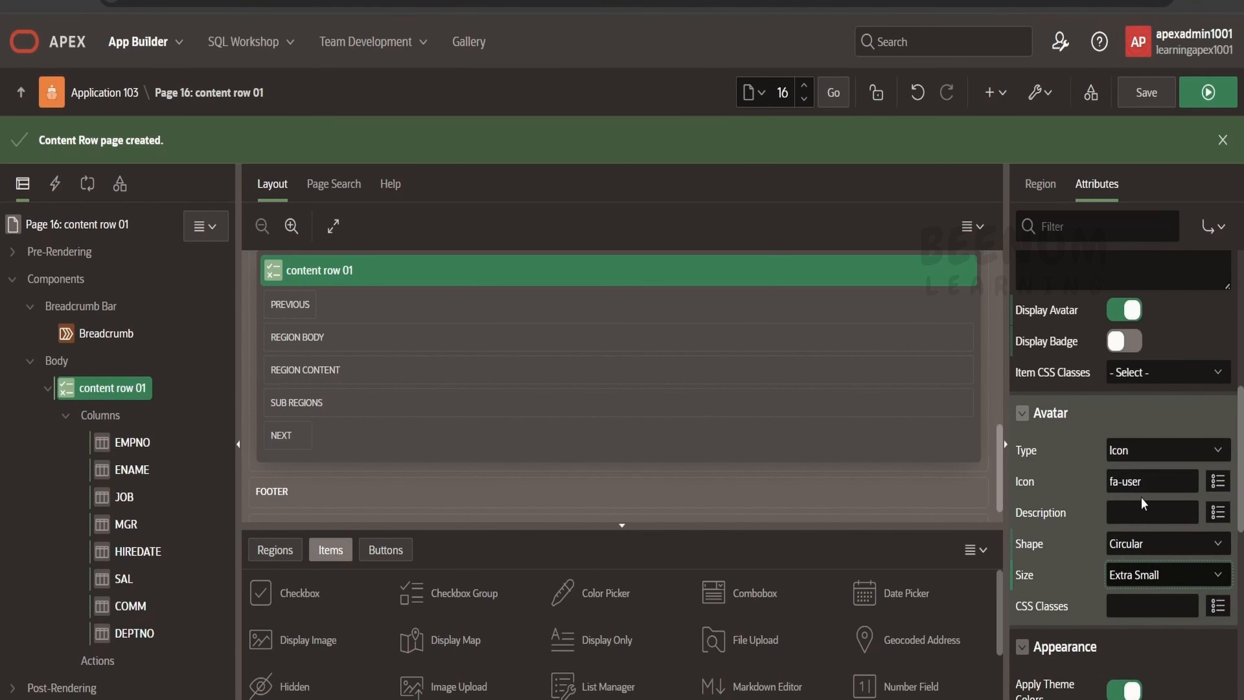
left_click(1144, 574)
left_click(1131, 456)
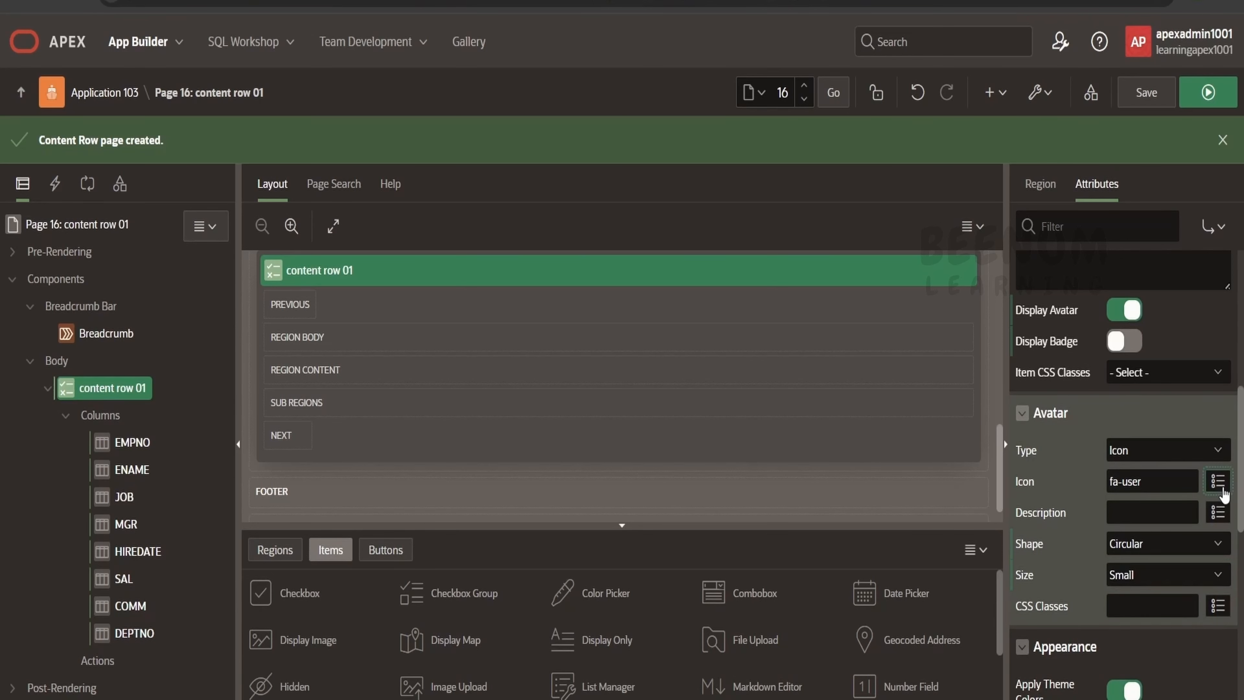
Look through the avatar's available icons, then set its type to Initials using the ENAME column and save the page
left_click(1217, 481)
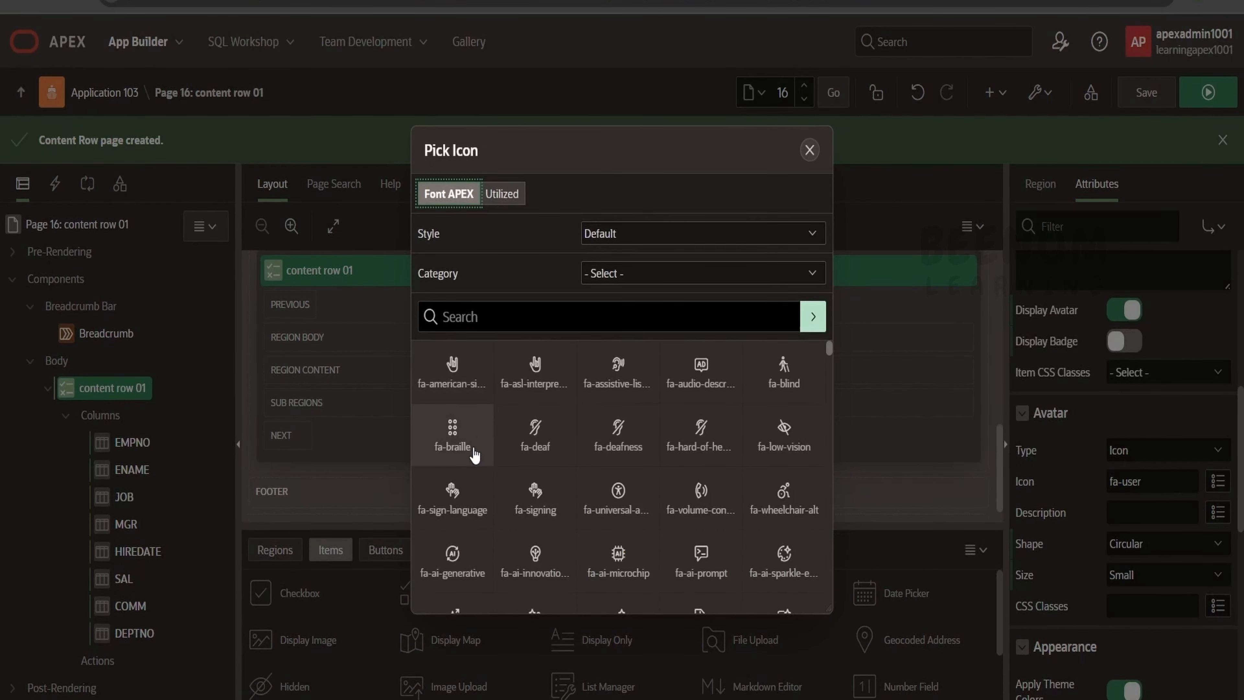
left_click(809, 150)
left_click(1147, 450)
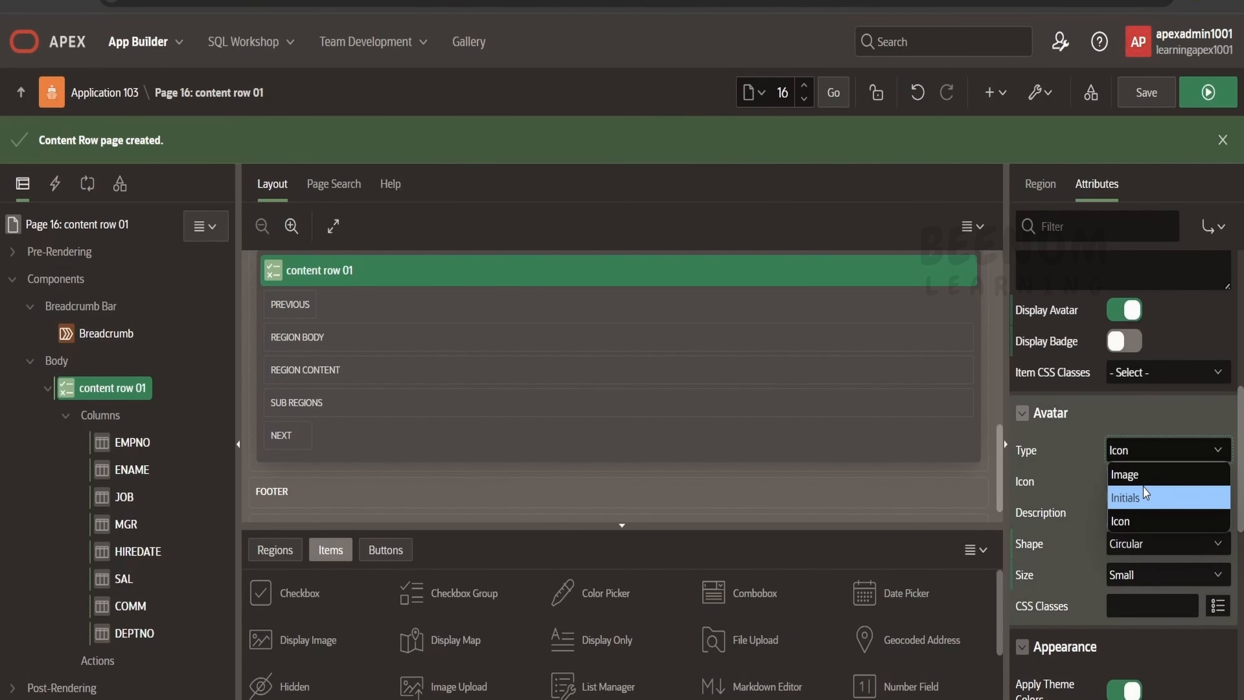
left_click(1143, 496)
left_click(1180, 484)
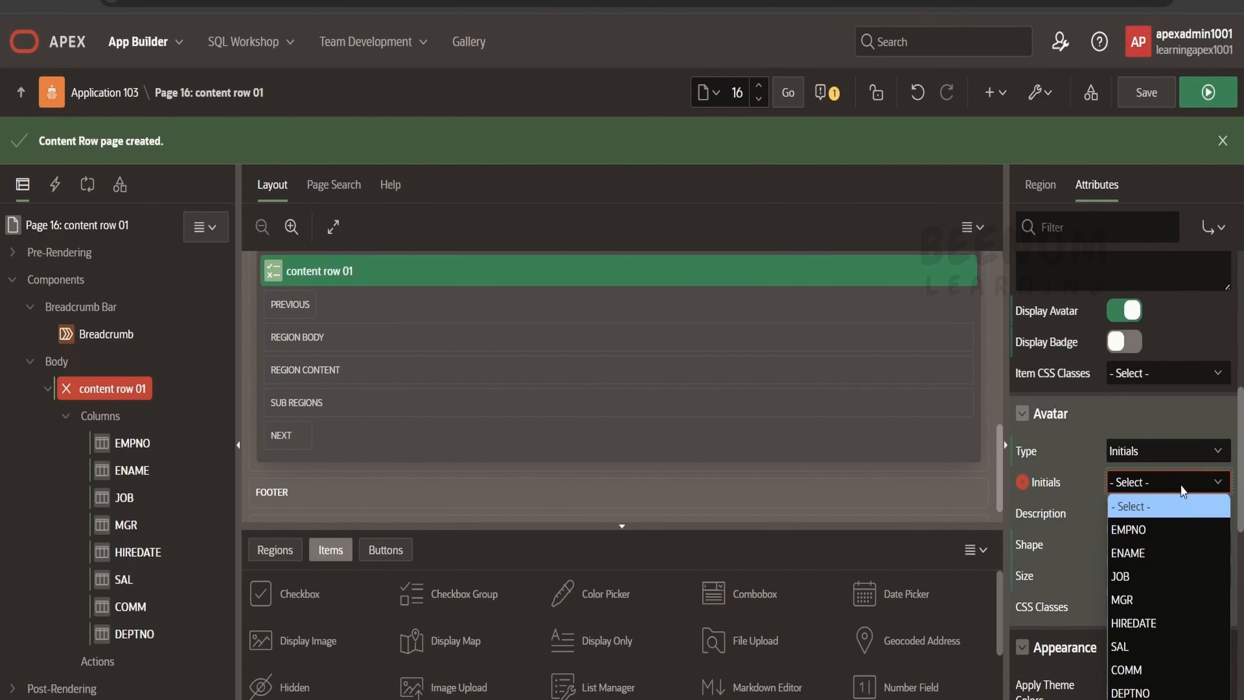
left_click(1146, 549)
left_click(1146, 96)
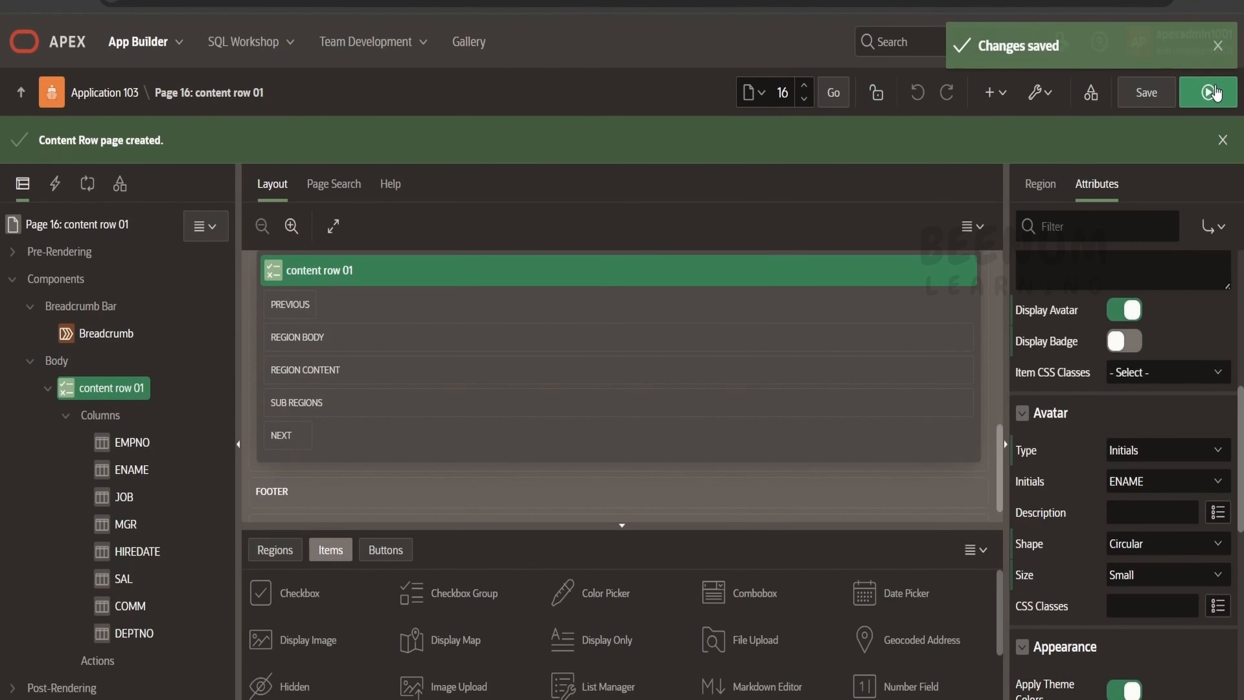
Run the page and examine the avatar initials, overline, title and description across the employee rows of the content row 01 report
left_click(1207, 92)
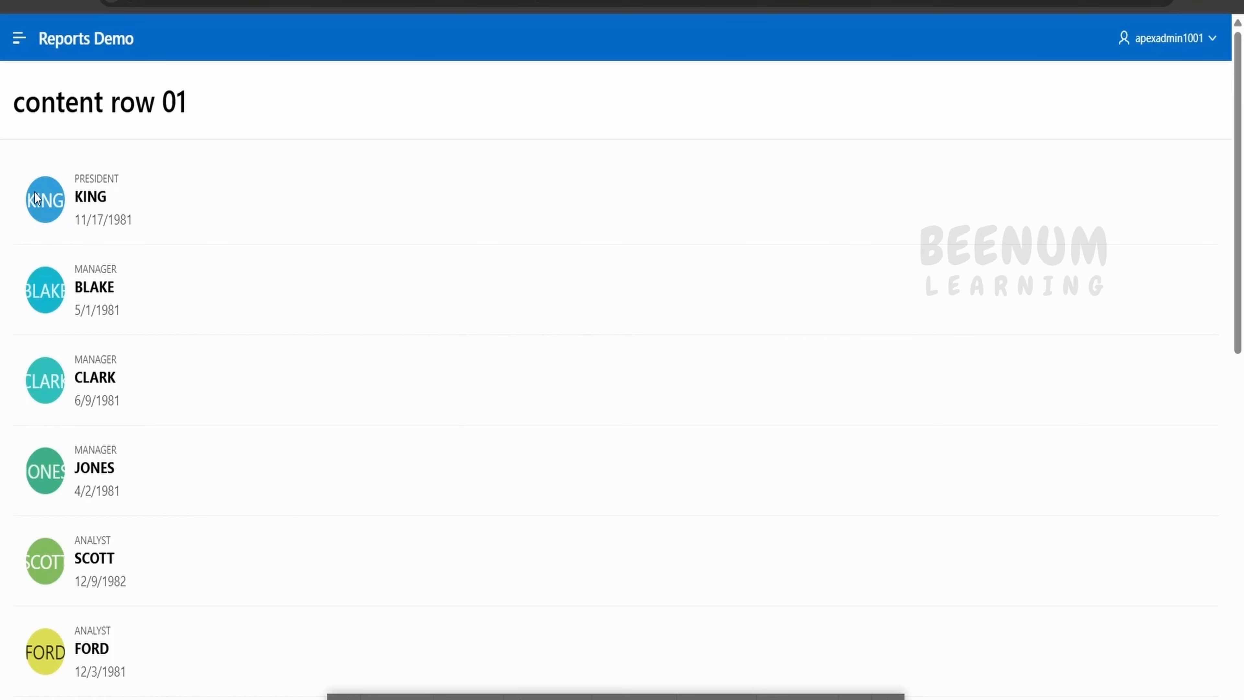
double_click(83, 179)
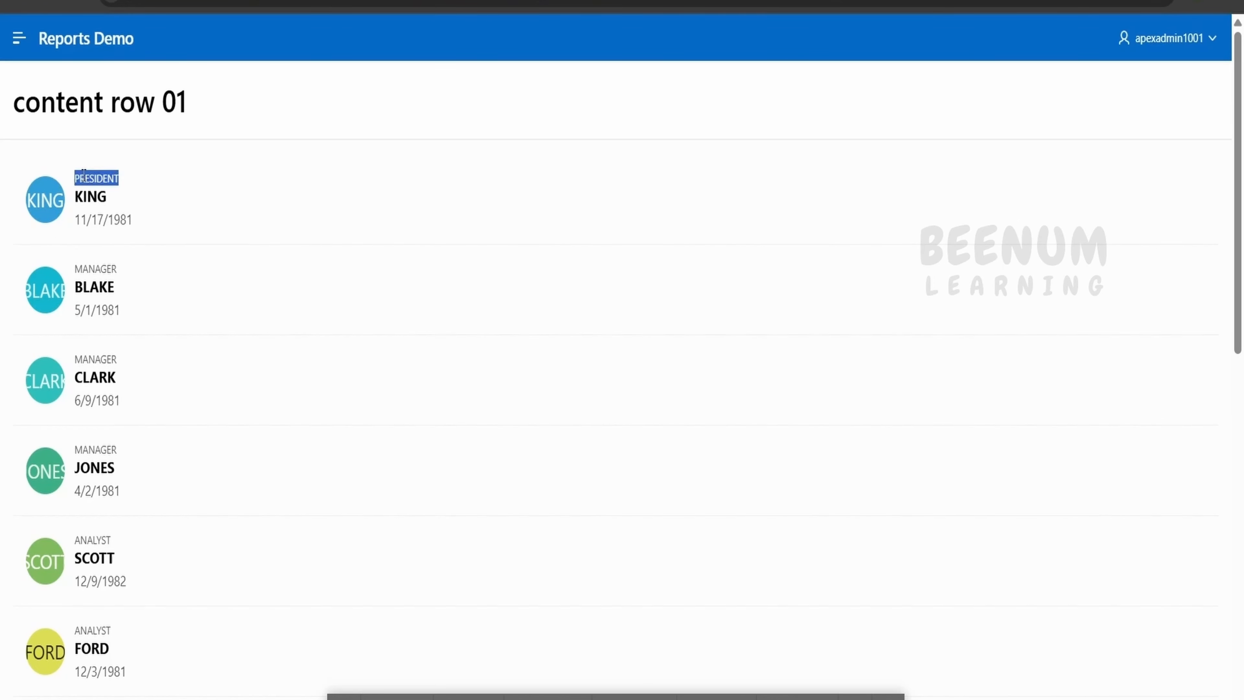
left_click(104, 196)
left_click_drag(140, 222, 75, 230)
scroll(210, 455, "down", 3)
scroll(208, 465, "down", 5)
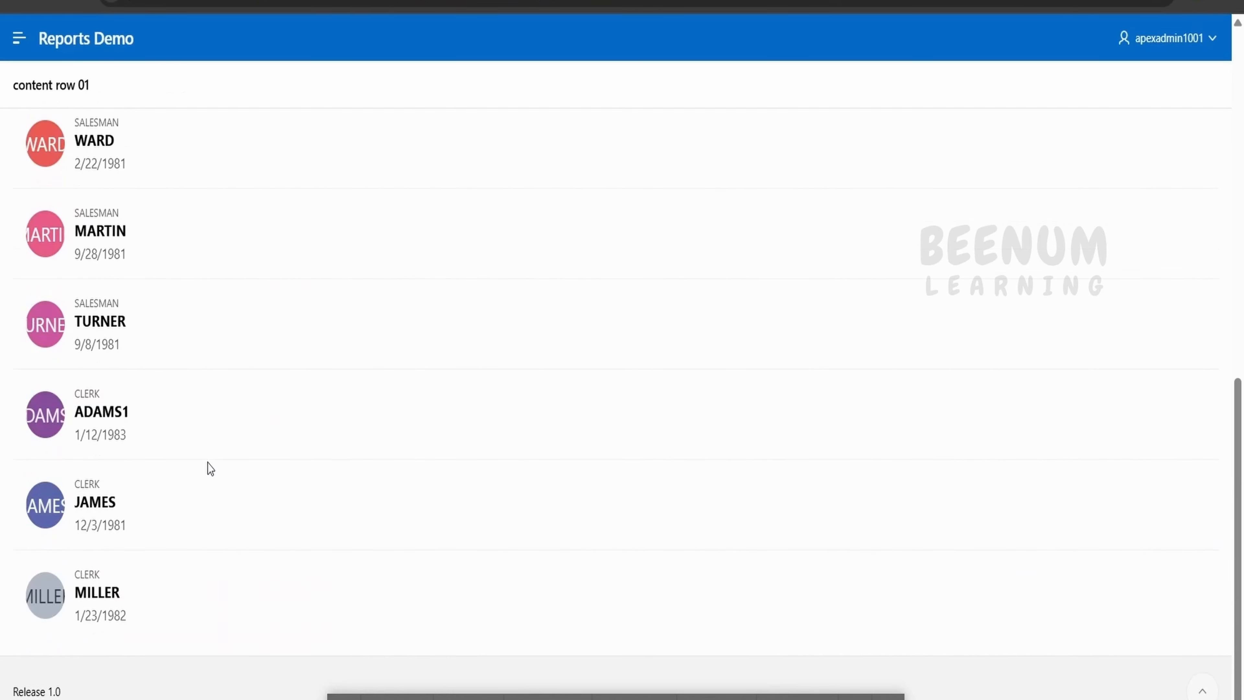
scroll(300, 248, "up", 5)
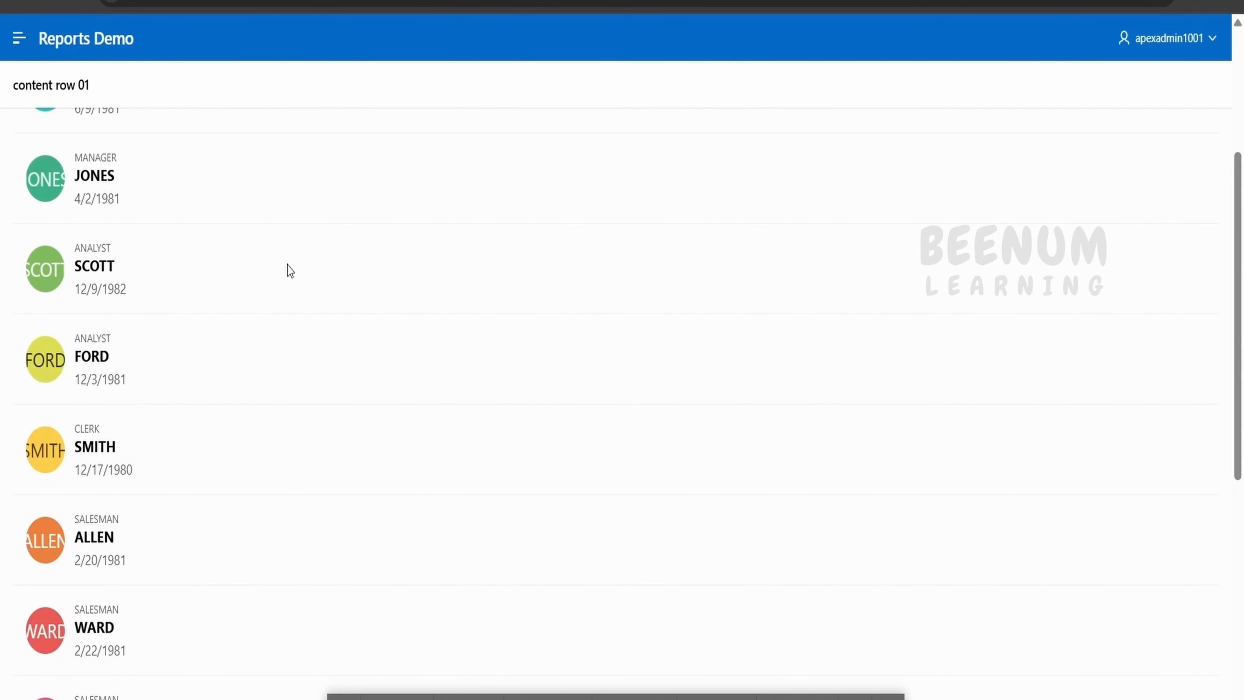
scroll(311, 355, "up", 3)
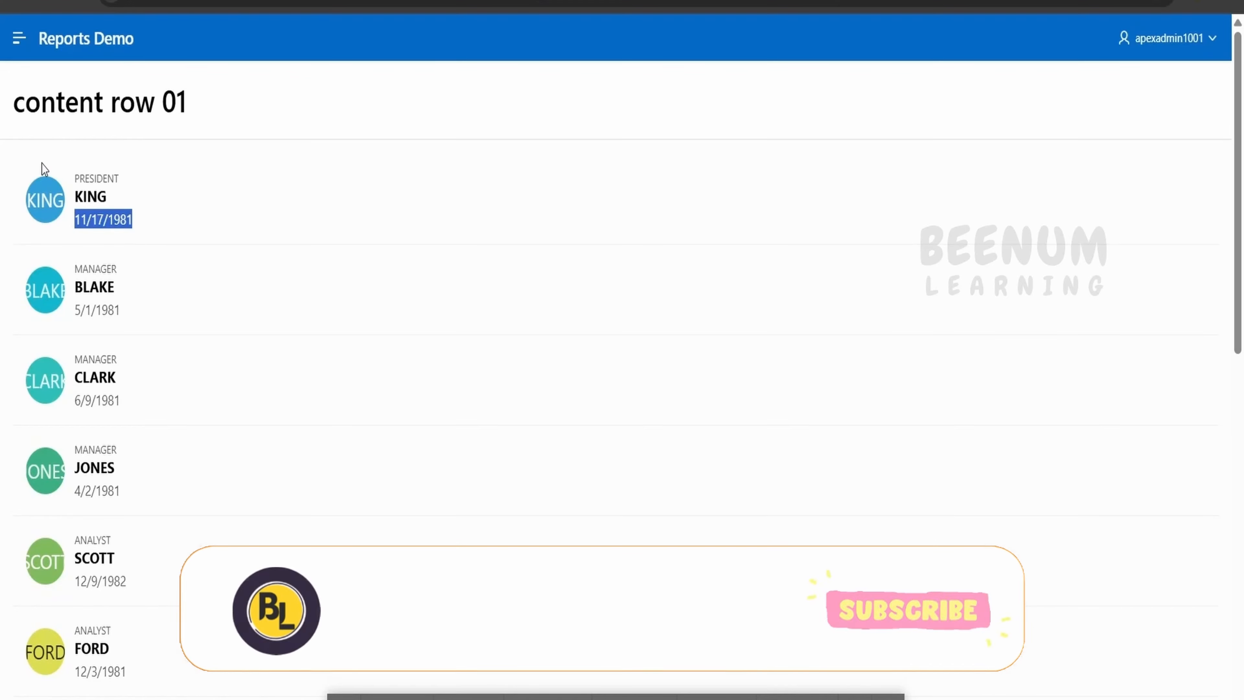